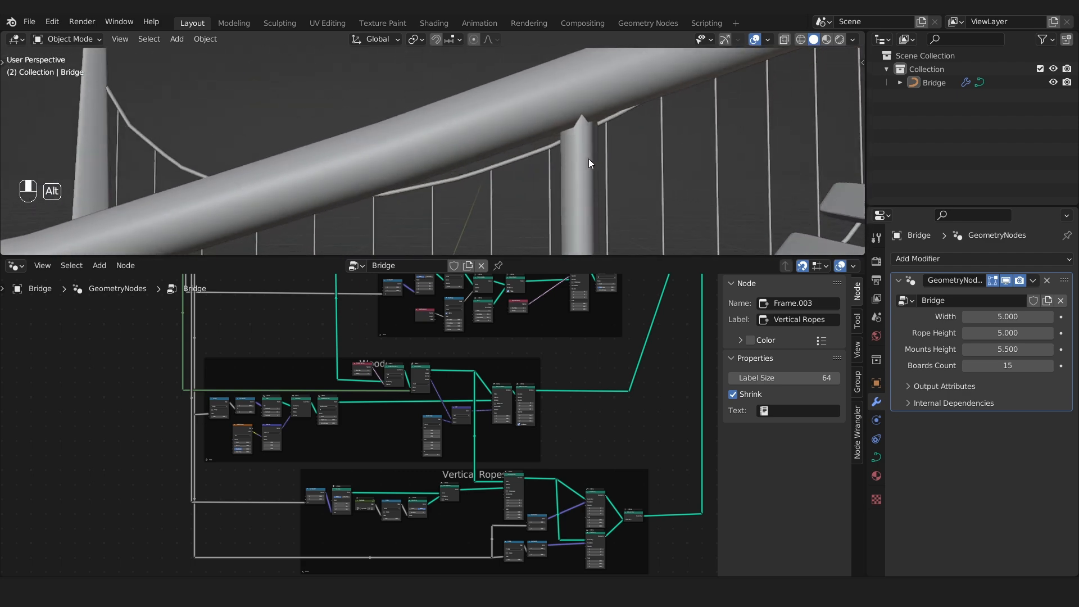
Examine from several angles how the vertical rope's upper end meets the thick main rope
mouse_move(608, 104)
left_mouse_down()
mouse_move(549, 154)
mouse_move(616, 108)
left_mouse_up()
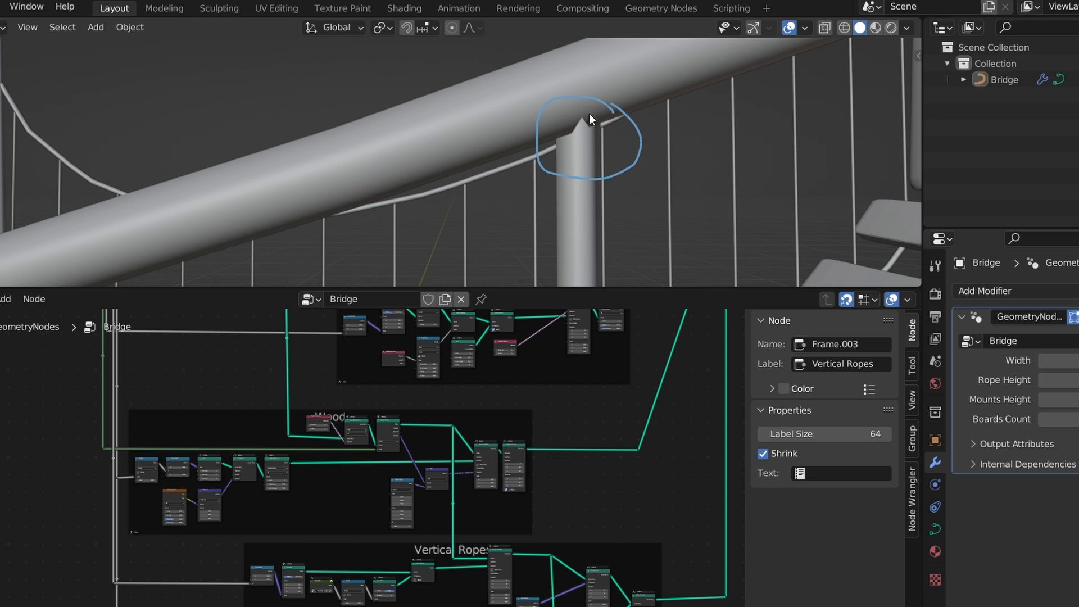
middle_click_drag(589, 120, 559, 171)
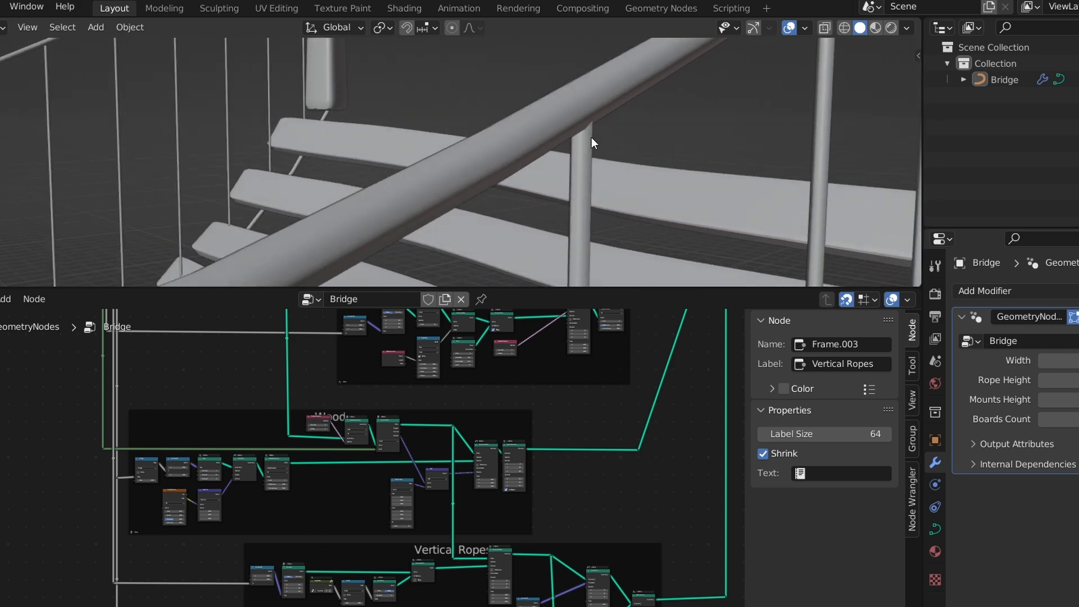
middle_click_drag(595, 133, 598, 132)
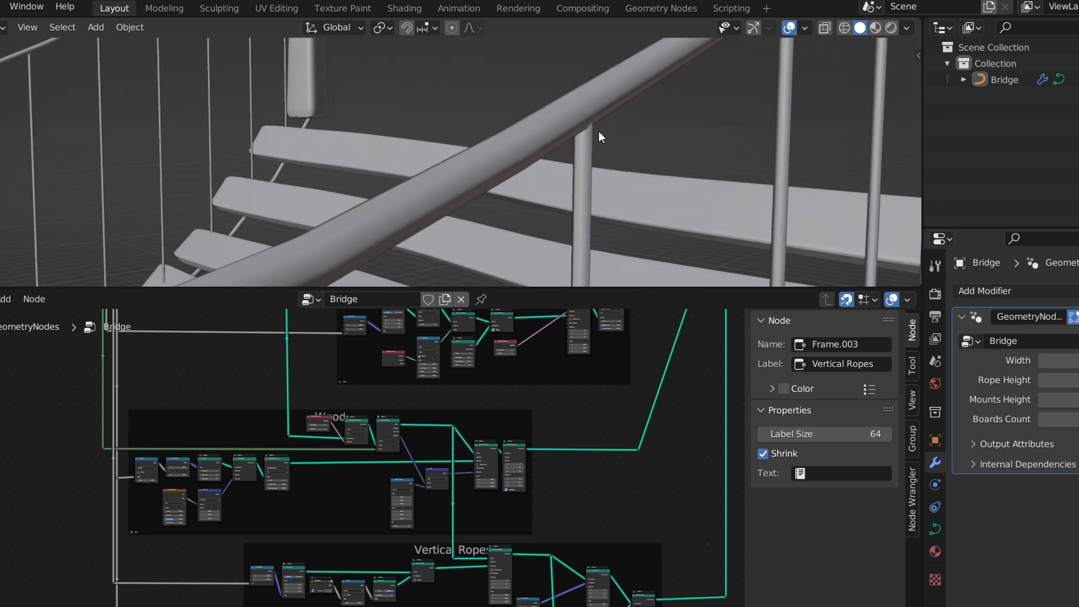
mouse_move(594, 127)
left_mouse_down()
mouse_move(596, 68)
mouse_move(552, 73)
mouse_move(550, 96)
left_mouse_up()
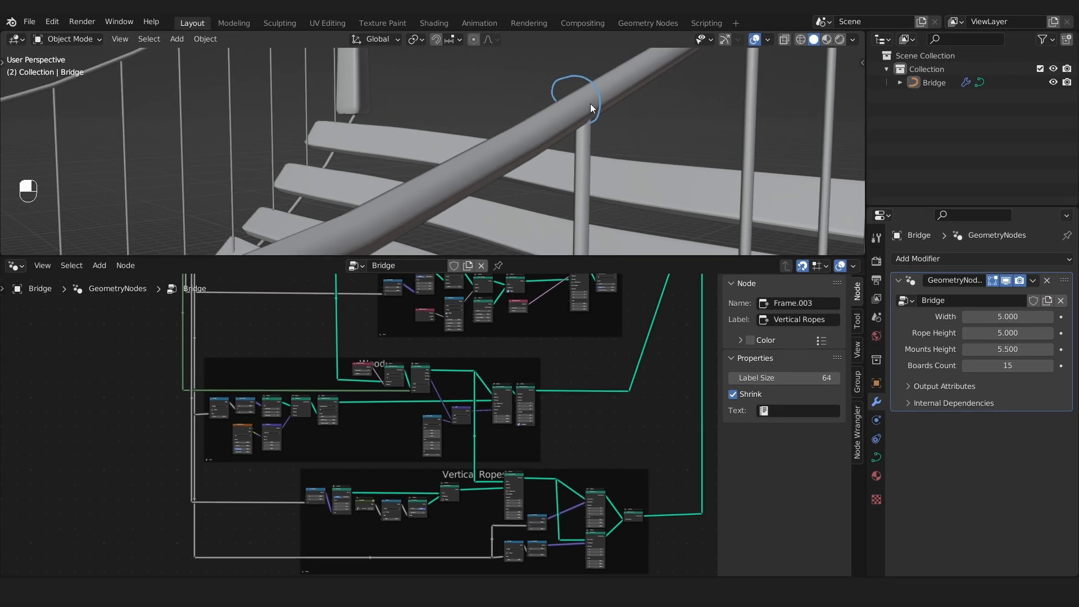
key("ctrl+z")
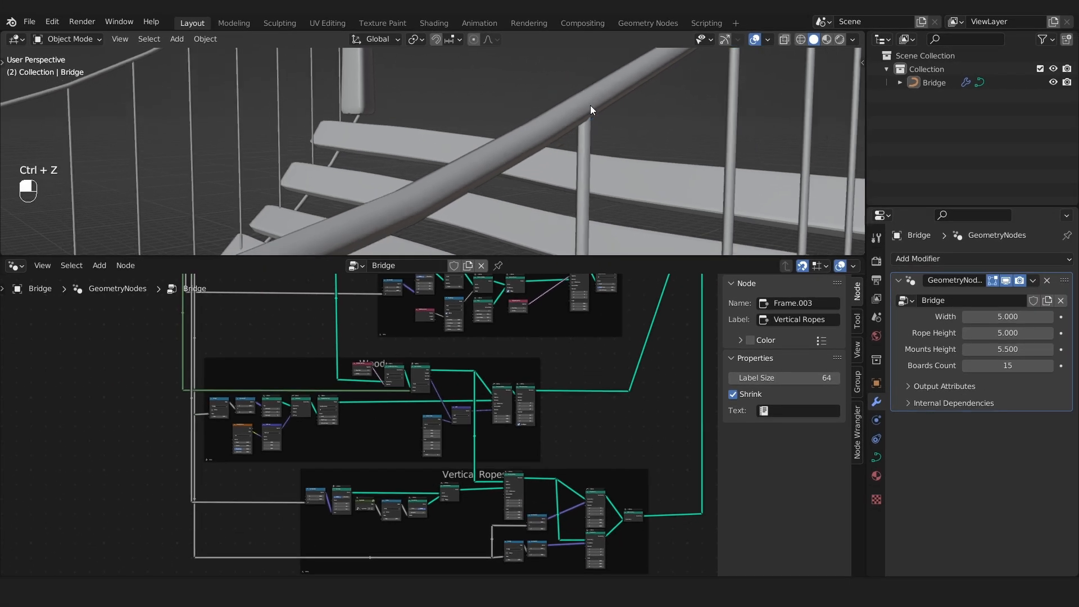
middle_click_drag(590, 106, 590, 118)
mouse_move(588, 116)
left_mouse_down()
mouse_move(577, 63)
mouse_move(555, 87)
left_mouse_up()
key("d")
key("d")
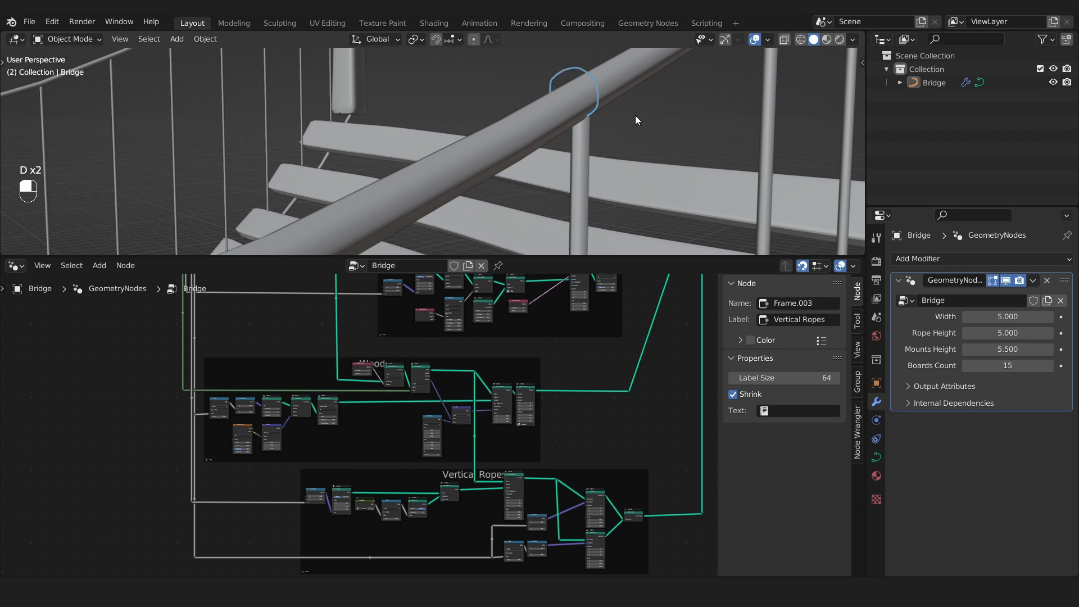
key("ctrl+z")
Add a Curve Circle node below the existing nodes of the Vertical Ropes frame
middle_click_drag(511, 491, 506, 364)
scroll(311, 482, "up", 3)
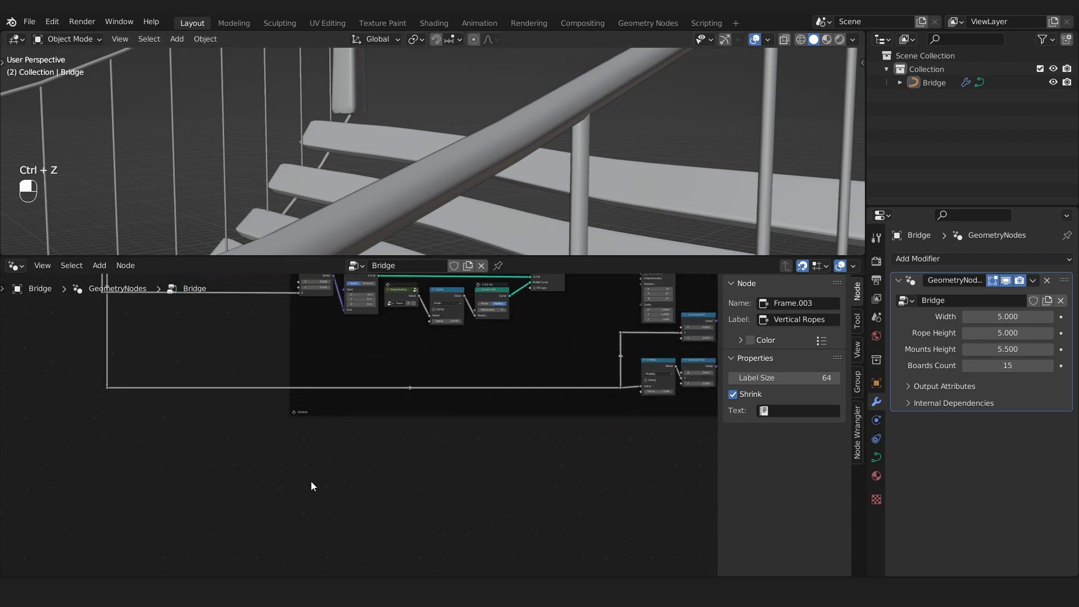
scroll(312, 481, "up", 4)
key("shift+a")
type("s")
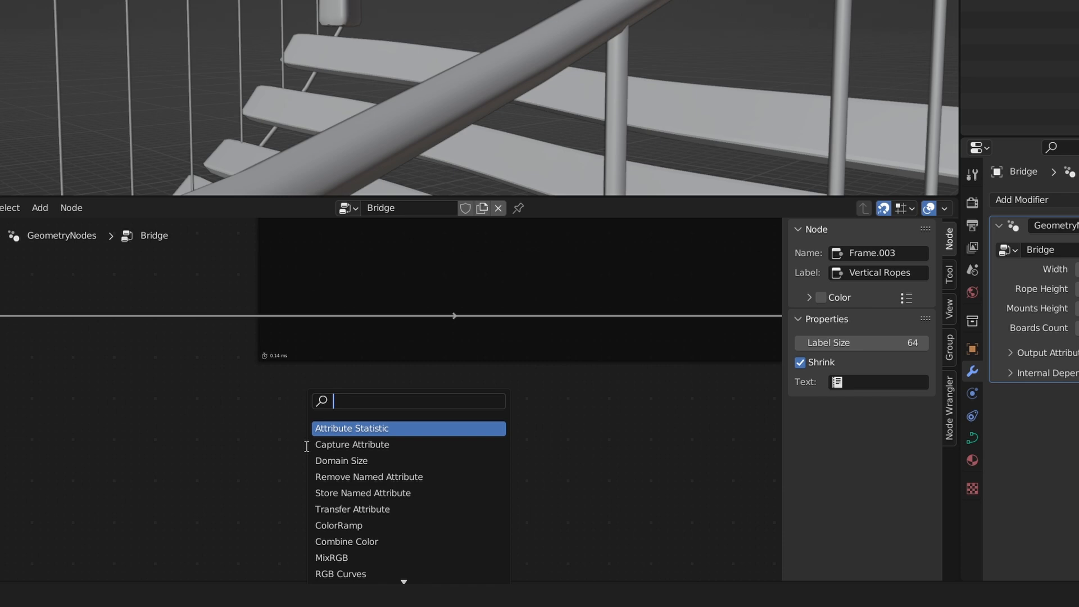
type("curve")
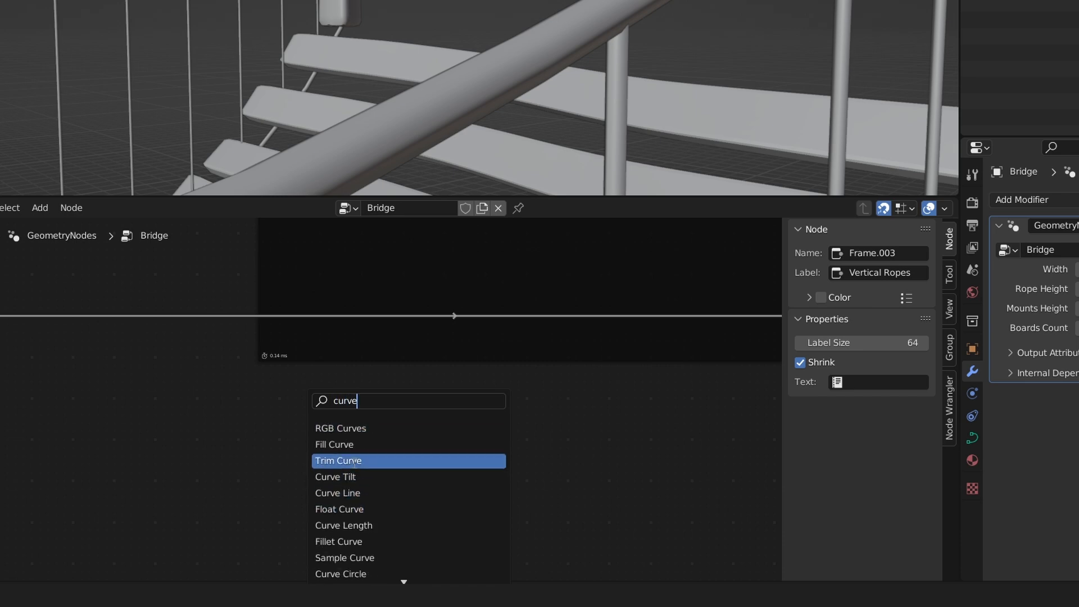
type(" circ")
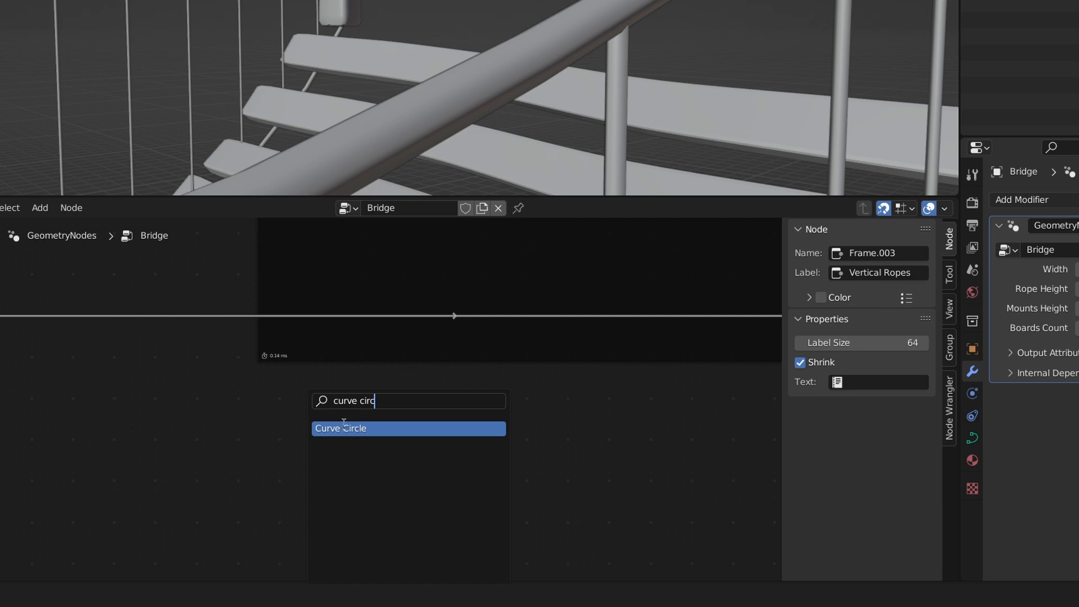
key("Return")
left_click(296, 365)
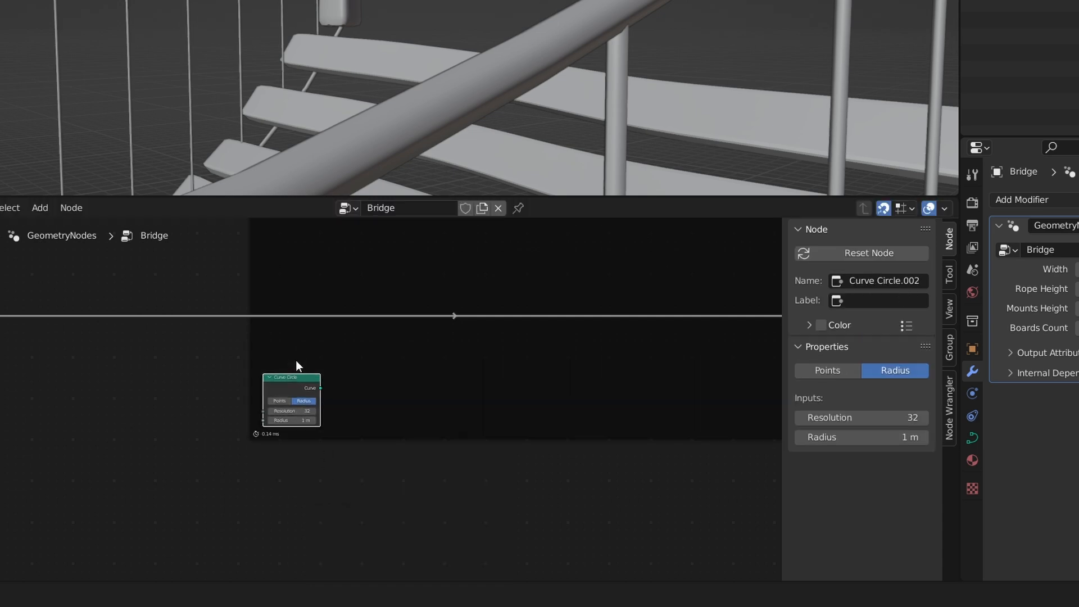
left_click(348, 430)
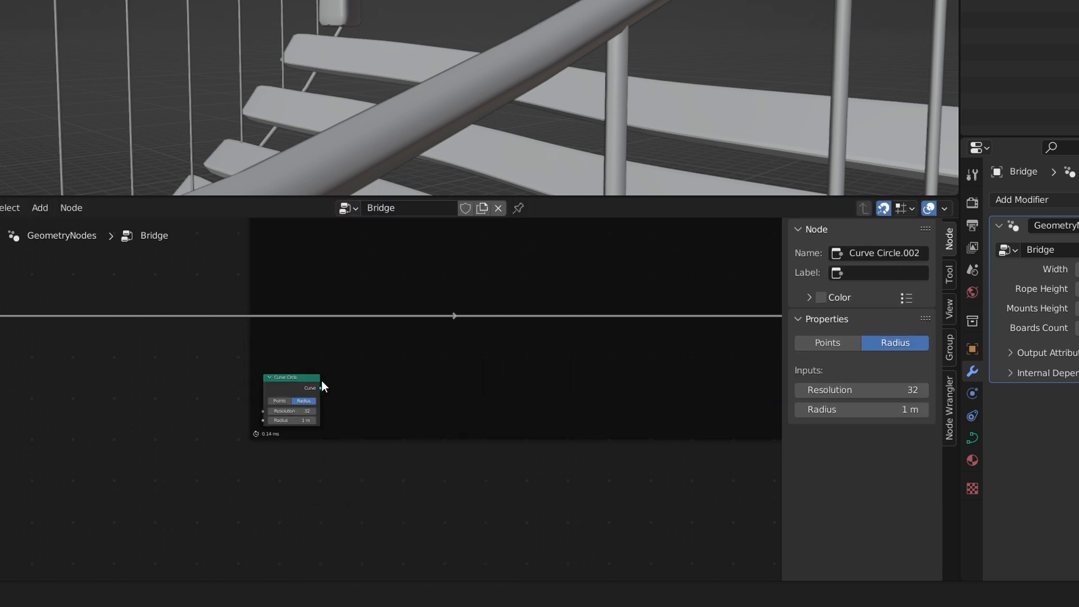
Detach the new Curve Circle node from the Vertical Ropes frame so it sits just below the frame
scroll(319, 382, "up", 3)
scroll(309, 384, "down", 5)
middle_click_drag(429, 401, 272, 567)
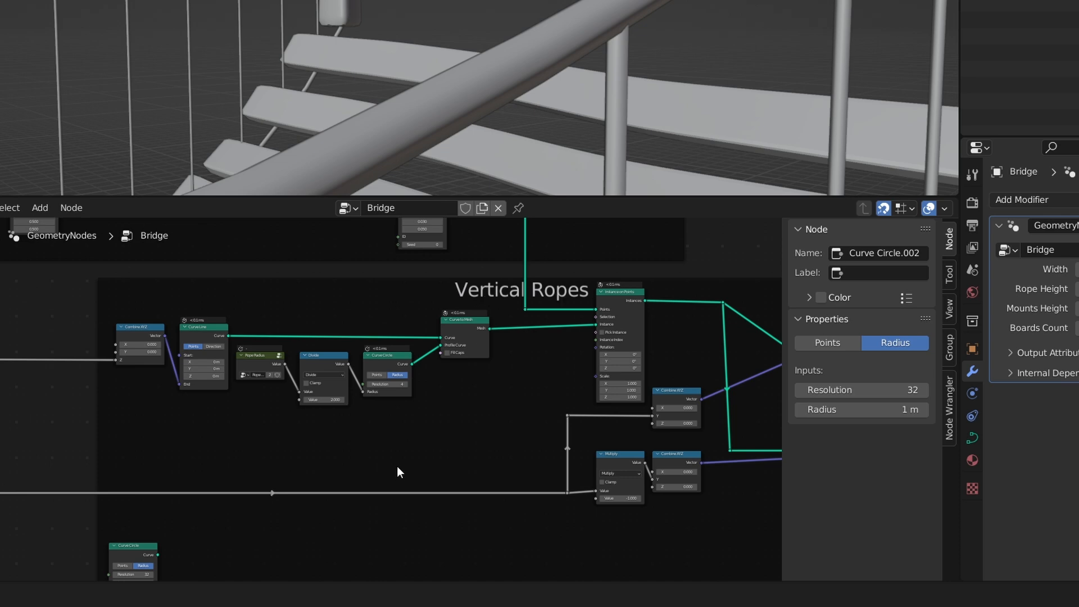
middle_click_drag(396, 466, 502, 360)
scroll(215, 449, "up", 2)
left_click(257, 442)
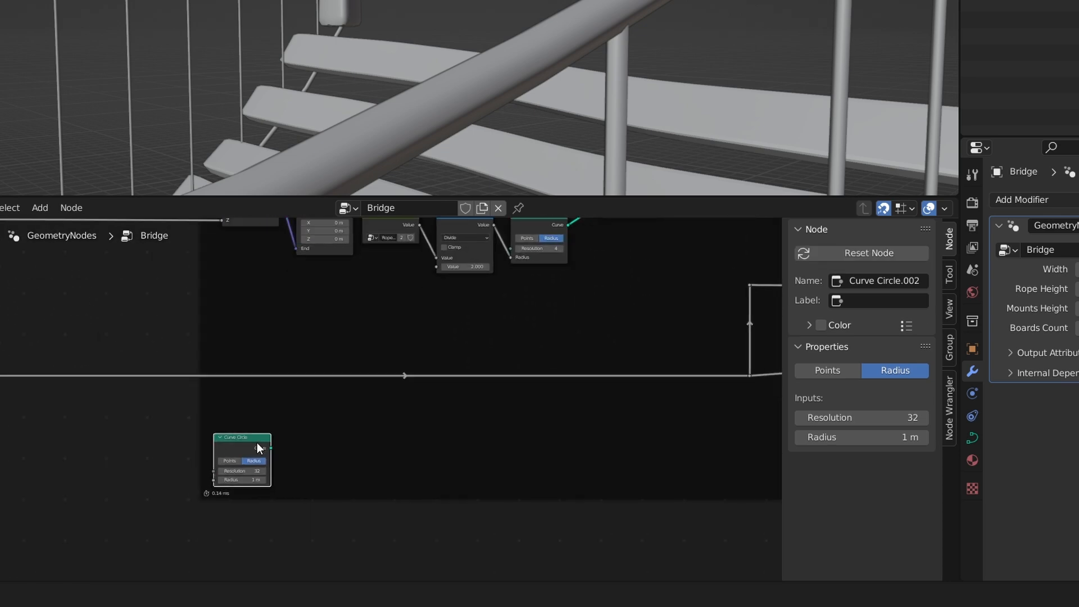
key("alt+p")
left_click_drag(254, 441, 255, 450)
scroll(277, 475, "up", 3)
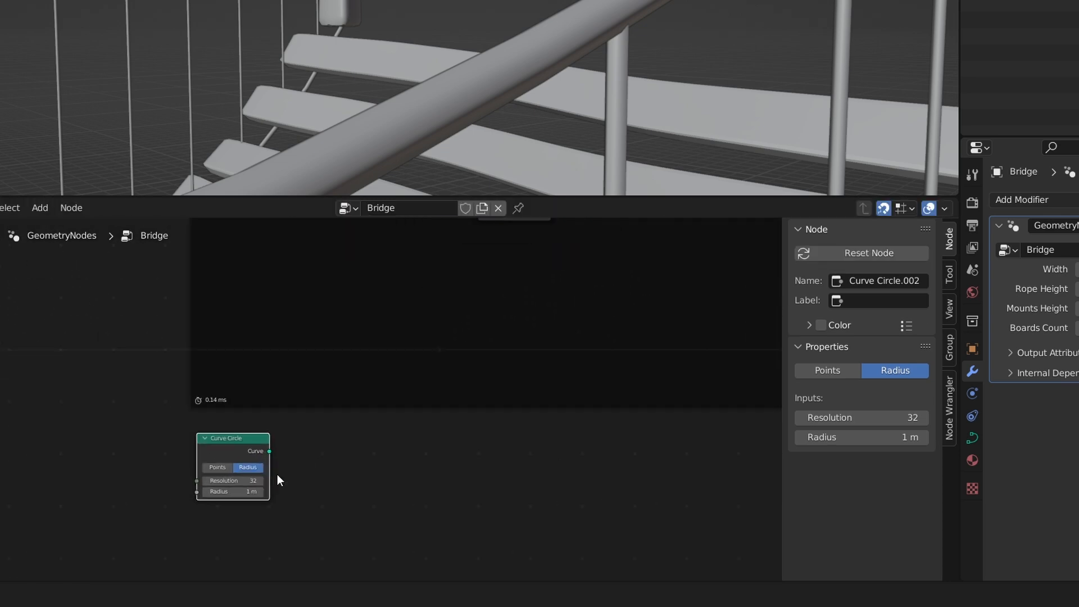
scroll(278, 474, "up", 2)
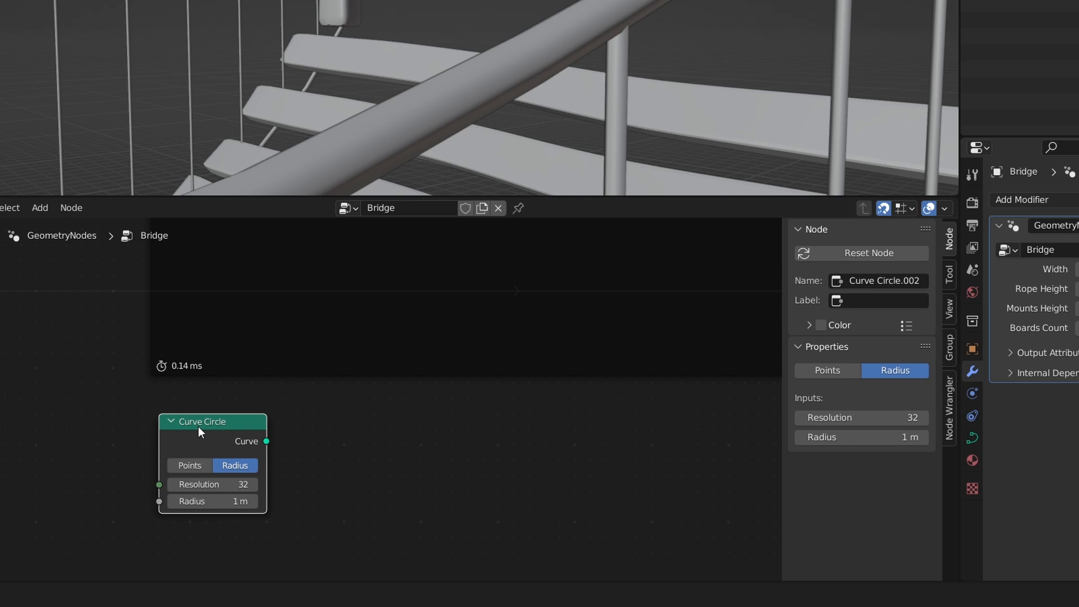
Insert a Join Geometry node between Curve to Mesh and Instance on Points in the Vertical Ropes frame
scroll(198, 426, "down", 5)
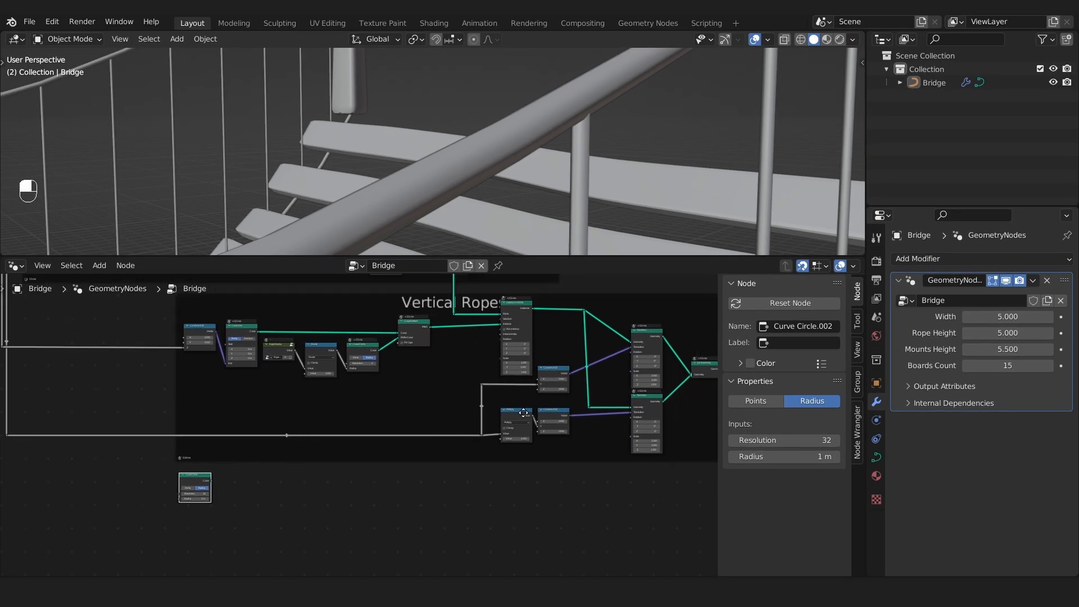
middle_click_drag(523, 413, 461, 446)
scroll(522, 427, "down", 3)
middle_click_drag(529, 430, 457, 501)
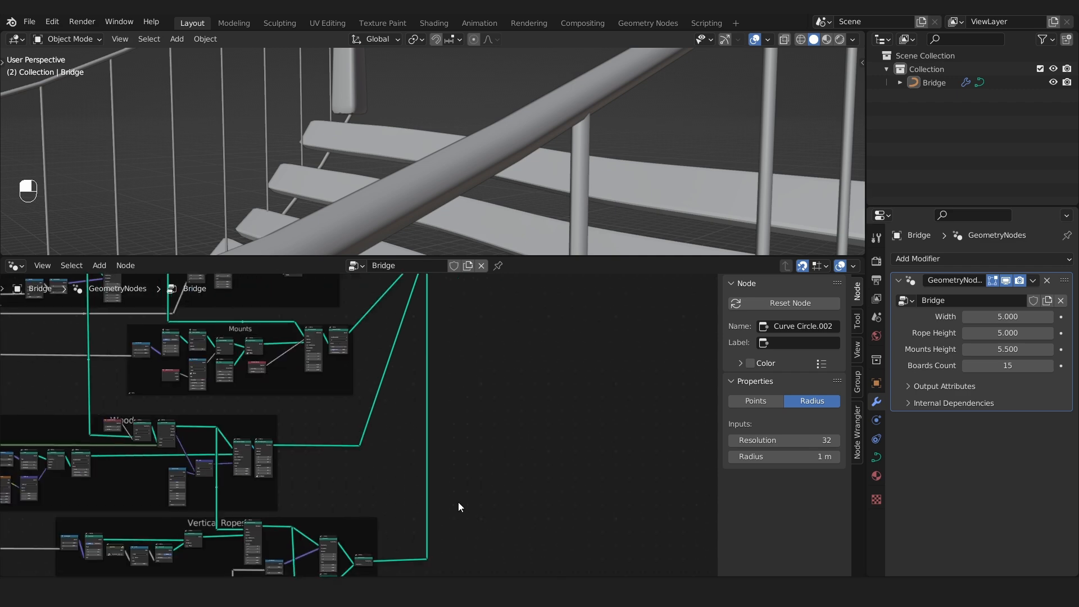
scroll(413, 466, "down", 2)
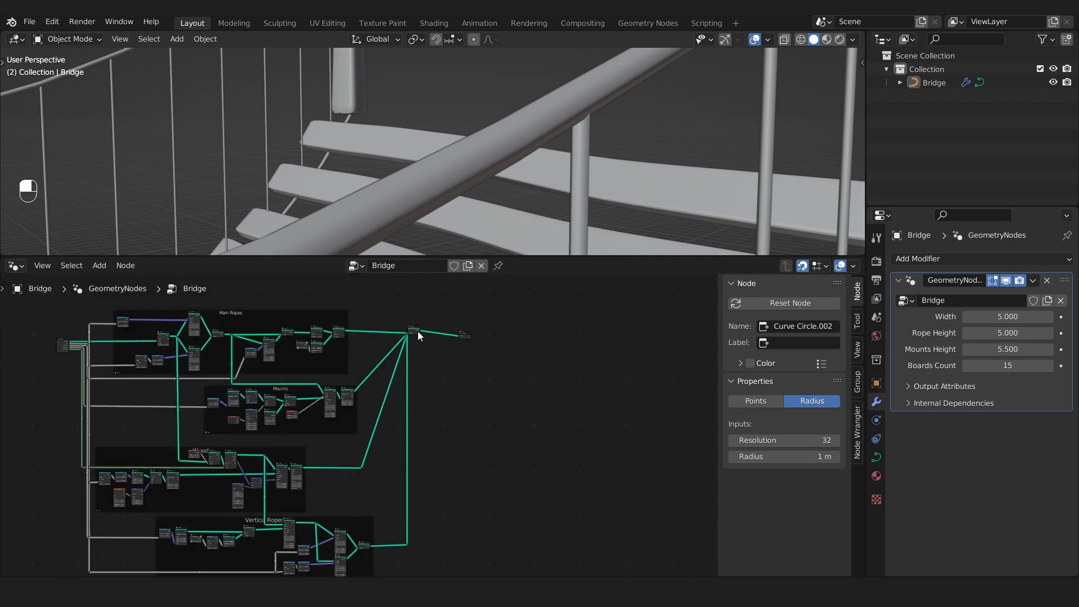
middle_click_drag(335, 455, 532, 309)
scroll(425, 408, "up", 14)
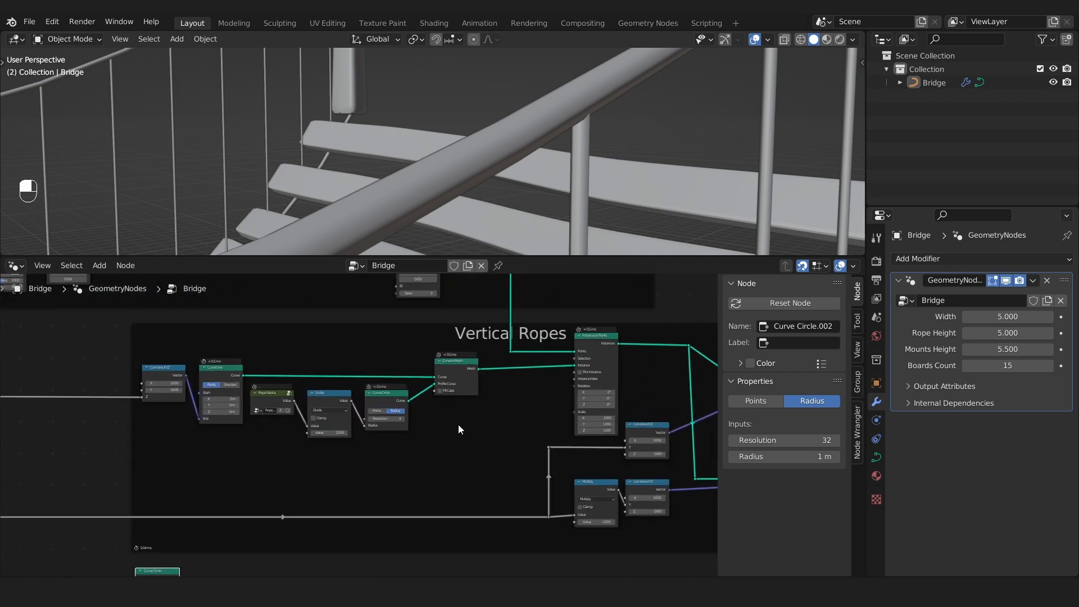
middle_click_drag(458, 426, 526, 392)
key("shift+a")
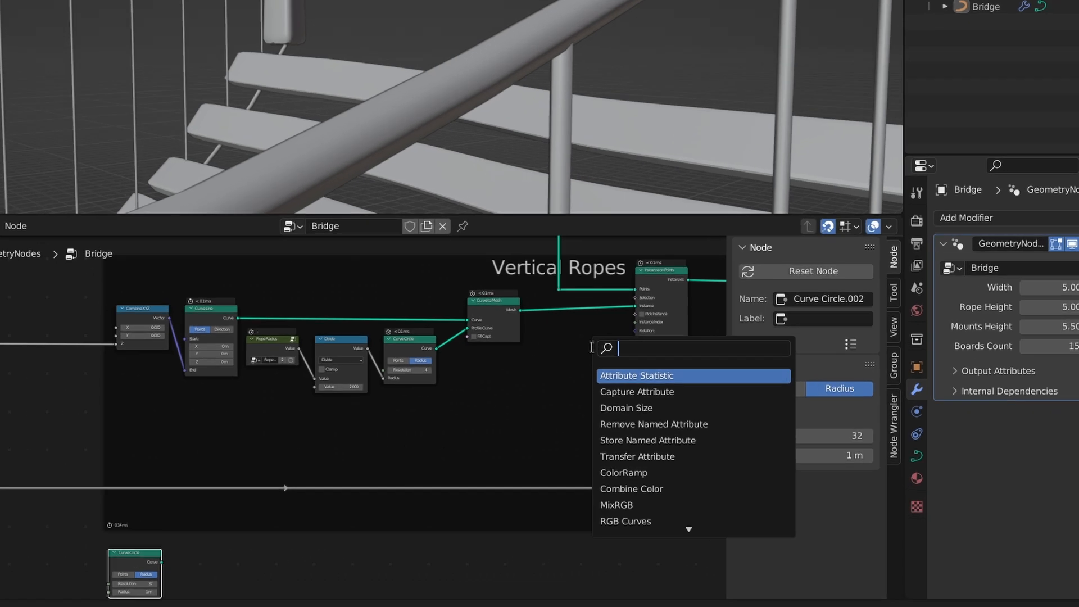
type("joi")
key("Down")
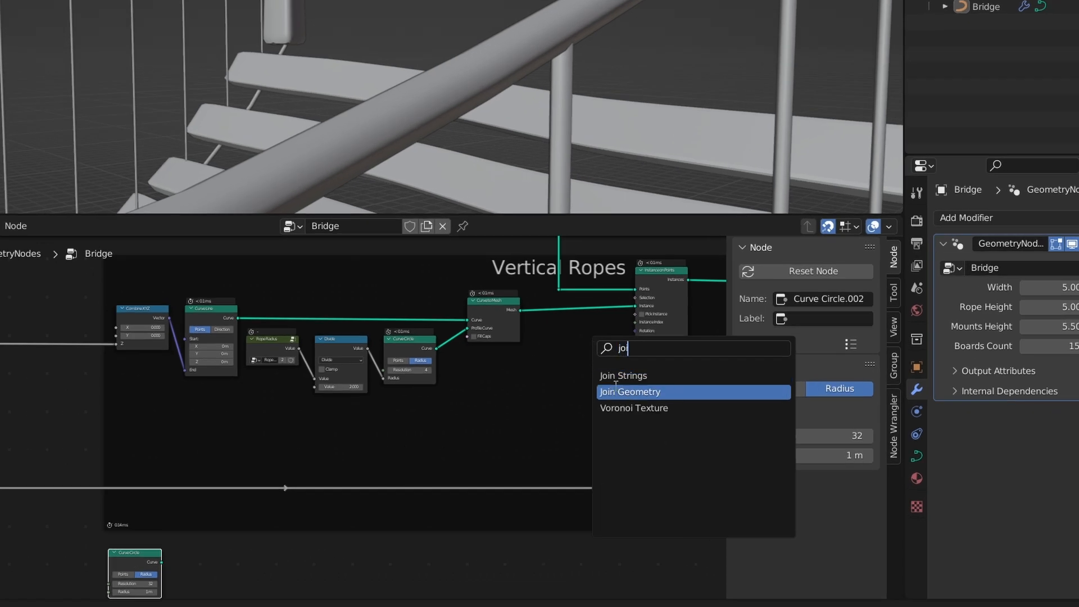
key("Return")
left_click(582, 348)
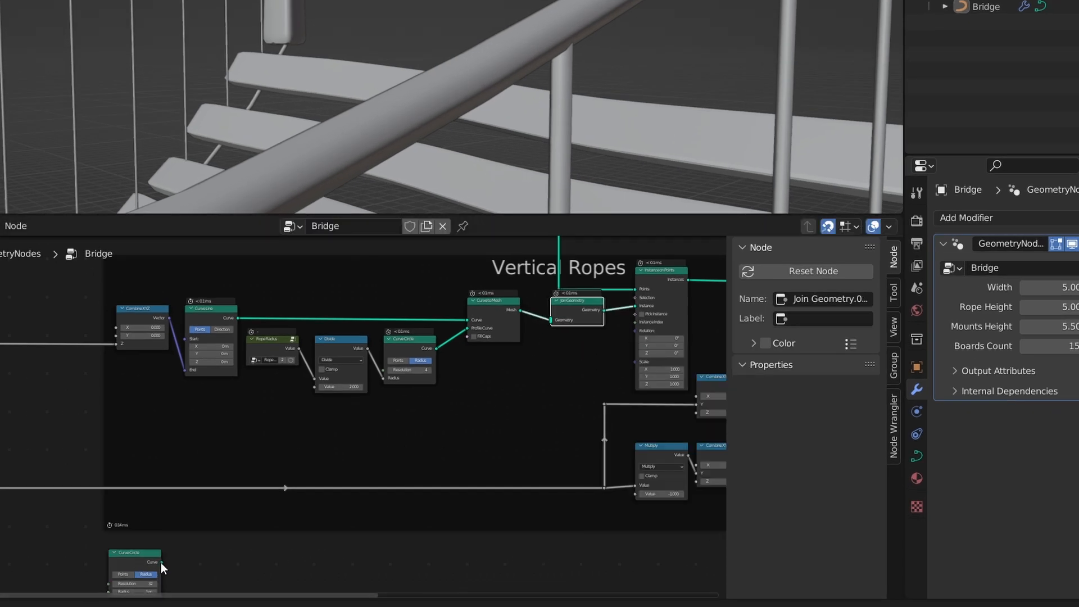
Connect the new Curve Circle's Curve output to the Join Geometry input and inspect the circles along the bridge
left_click_drag(161, 562, 551, 319)
scroll(504, 202, "down", 3)
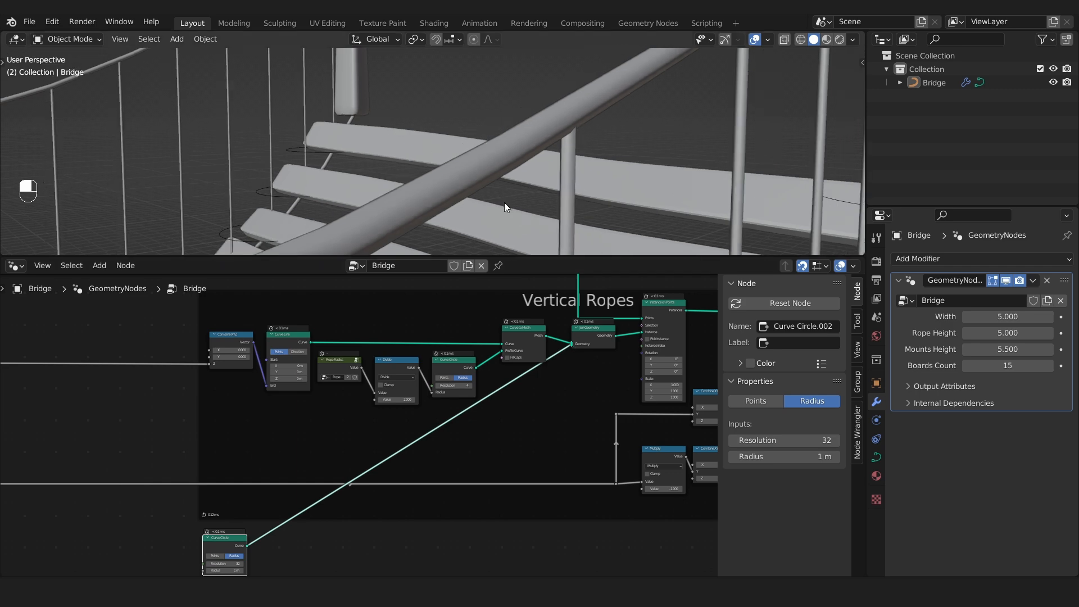
scroll(316, 158, "up", 5)
left_click_drag(315, 165, 264, 173, "alt")
scroll(264, 173, "down", 4)
scroll(422, 165, "up", 3)
left_click_drag(426, 201, 733, 126, "alt+shift")
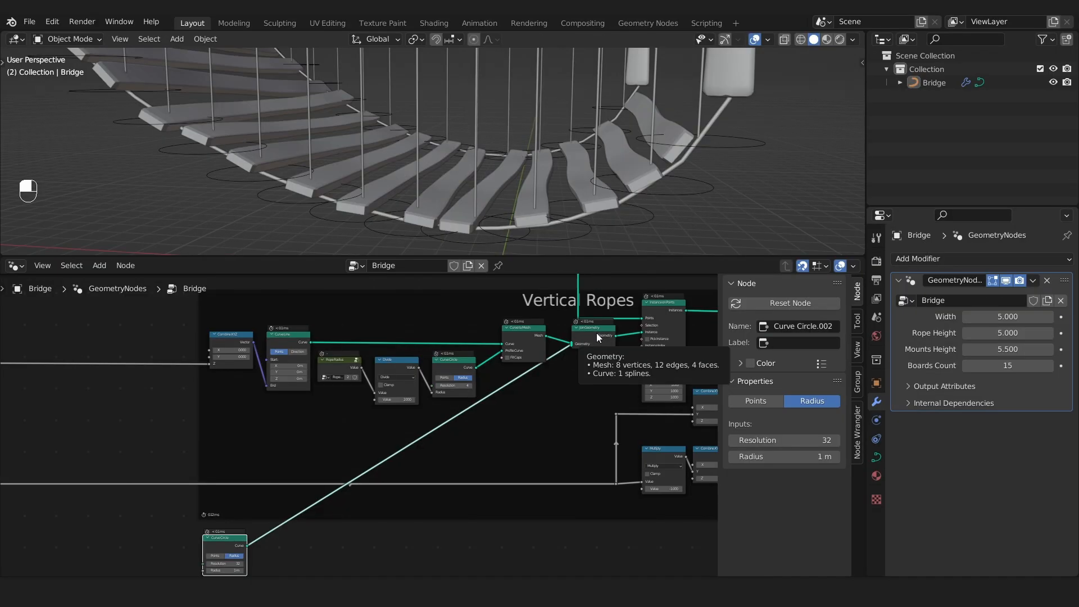
Trace the Curve Circle's path through Join Geometry into and out of the Instance on Points node
scroll(534, 366, "up", 3)
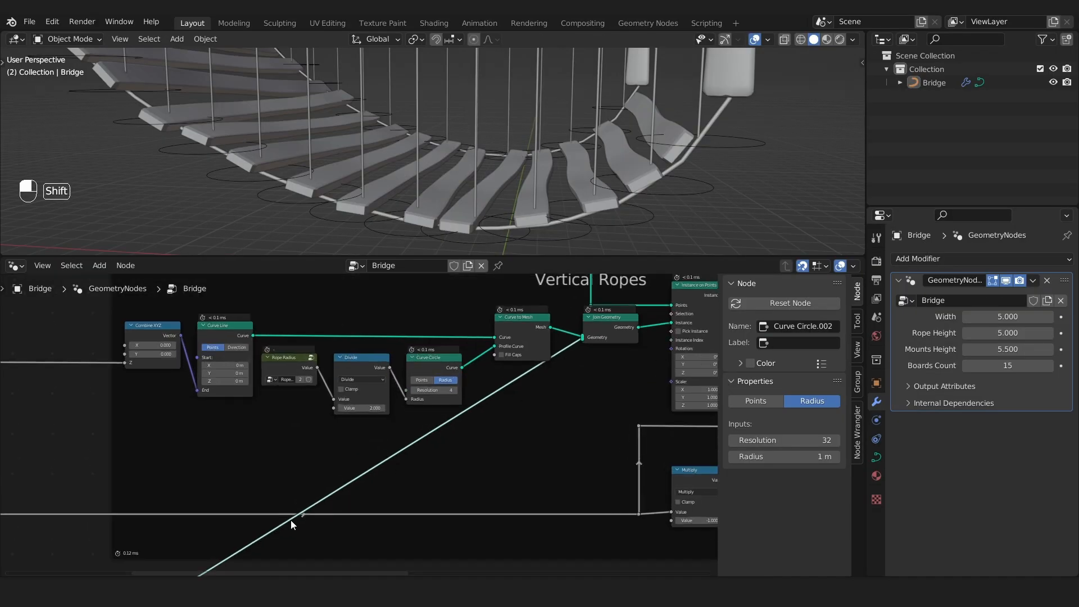
left_click_drag(291, 520, 352, 399, "alt+shift")
scroll(203, 467, "up", 3)
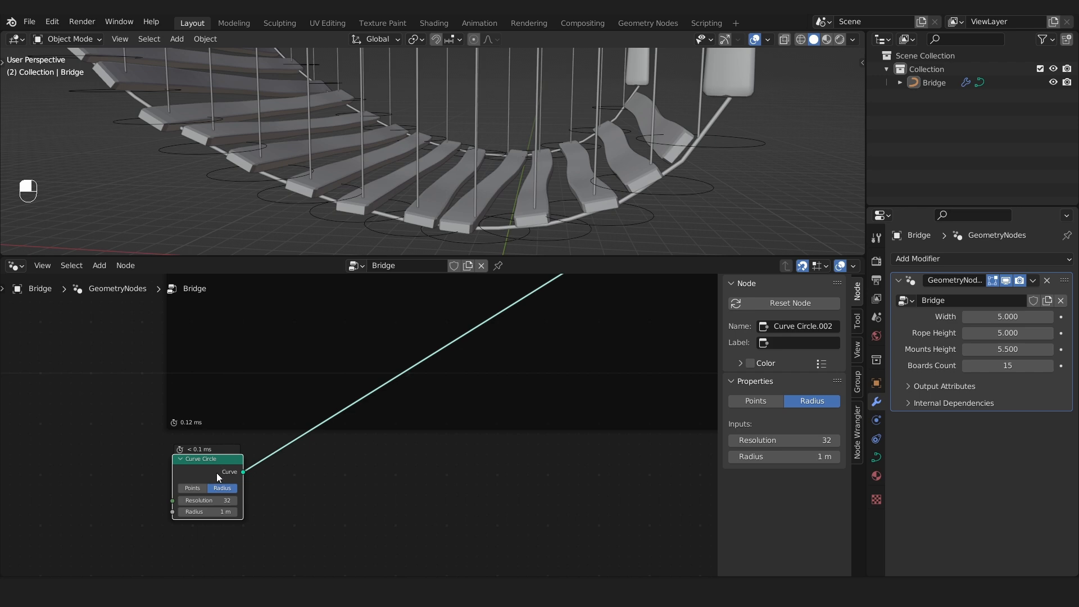
scroll(217, 473, "down", 3)
left_click_drag(613, 350, 276, 573, "alt+shift")
scroll(392, 449, "up", 4)
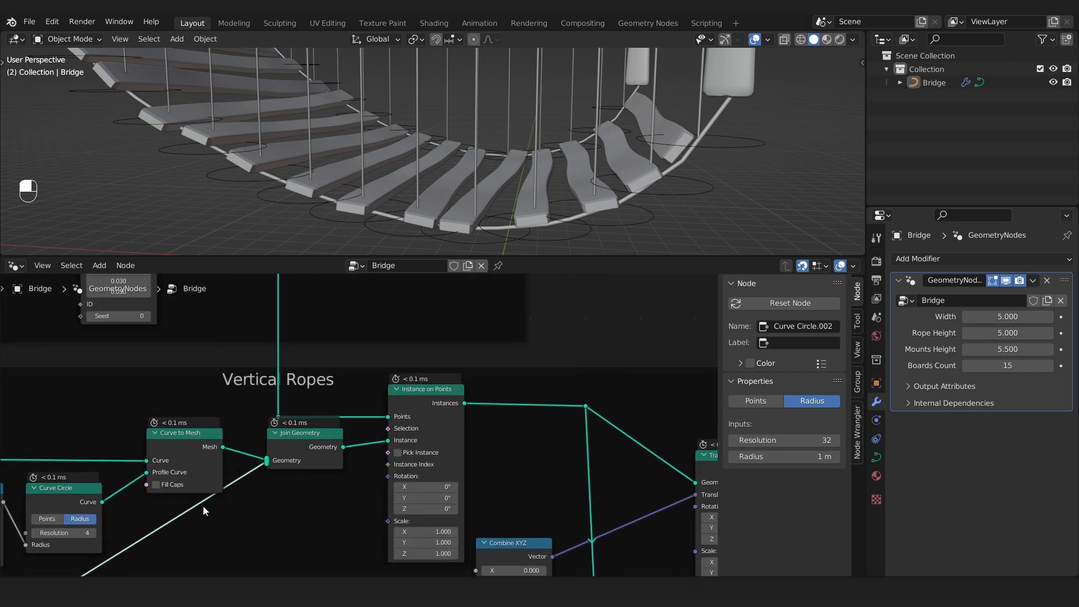
key("d")
left_click_drag(350, 436, 361, 453)
mouse_move(483, 392)
left_mouse_down()
mouse_move(509, 404)
mouse_move(500, 410)
mouse_move(458, 378)
mouse_move(381, 388)
mouse_move(464, 392)
mouse_move(459, 381)
left_mouse_up()
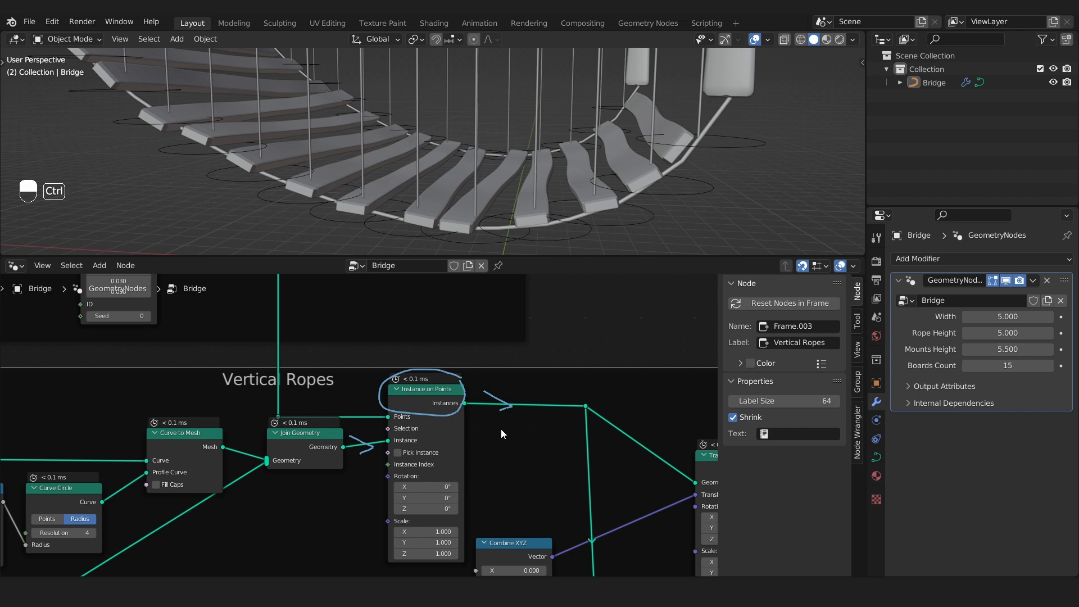
key("ctrl+z")
key("ctrl+z")
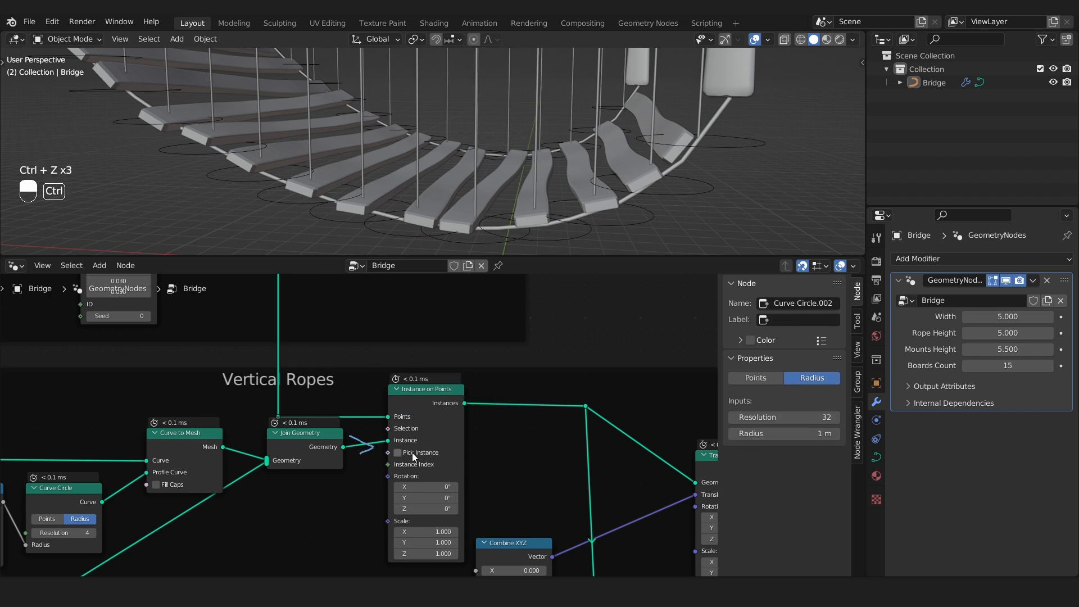
key("ctrl+z")
key("ctrl+z")
Review the Curve Circle's link to the Join Geometry node alongside the other Vertical Ropes nodes
scroll(433, 437, "down", 1)
middle_click_drag(201, 516, 616, 313)
scroll(305, 518, "up", 2)
middle_click_drag(312, 531, 322, 474)
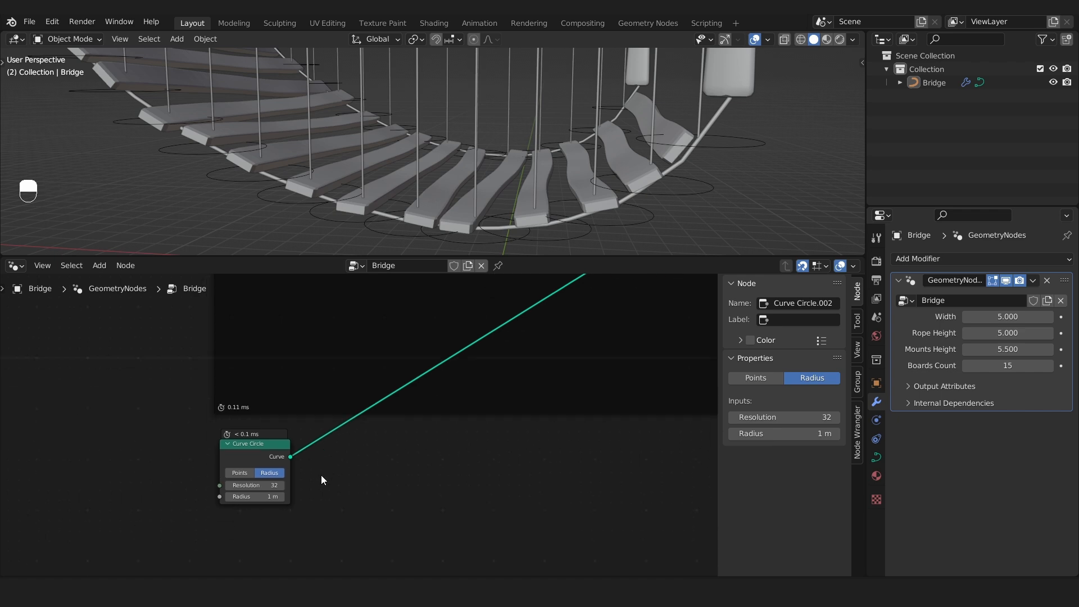
scroll(431, 437, "down", 5)
scroll(432, 437, "down", 1)
middle_click_drag(589, 354, 436, 503)
scroll(436, 503, "up", 3)
left_click(509, 398)
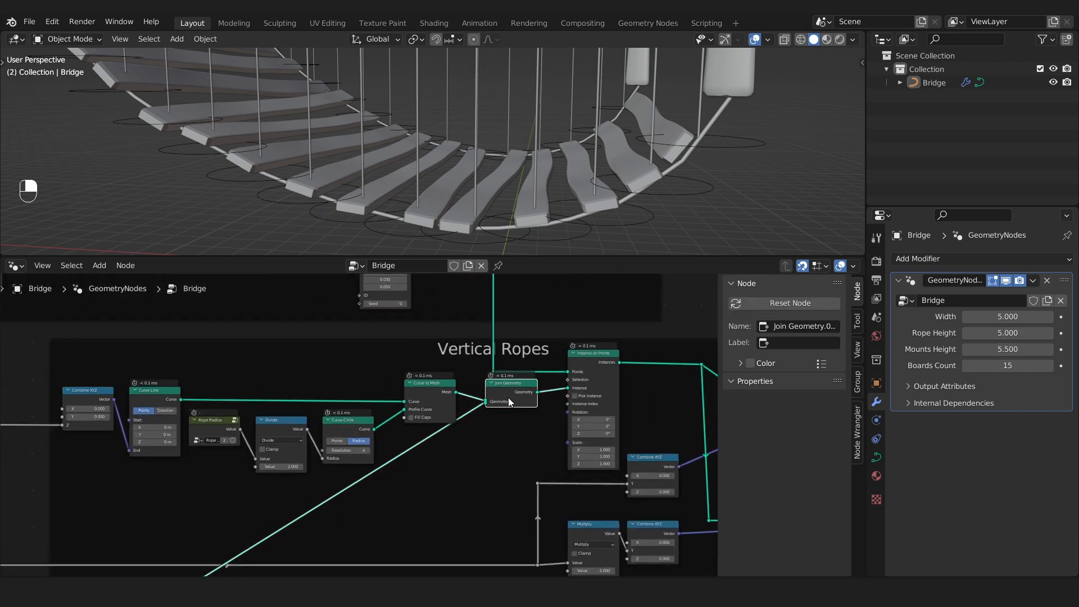
scroll(517, 454, "down", 4)
left_click_drag(449, 484, 568, 412, "alt+shift")
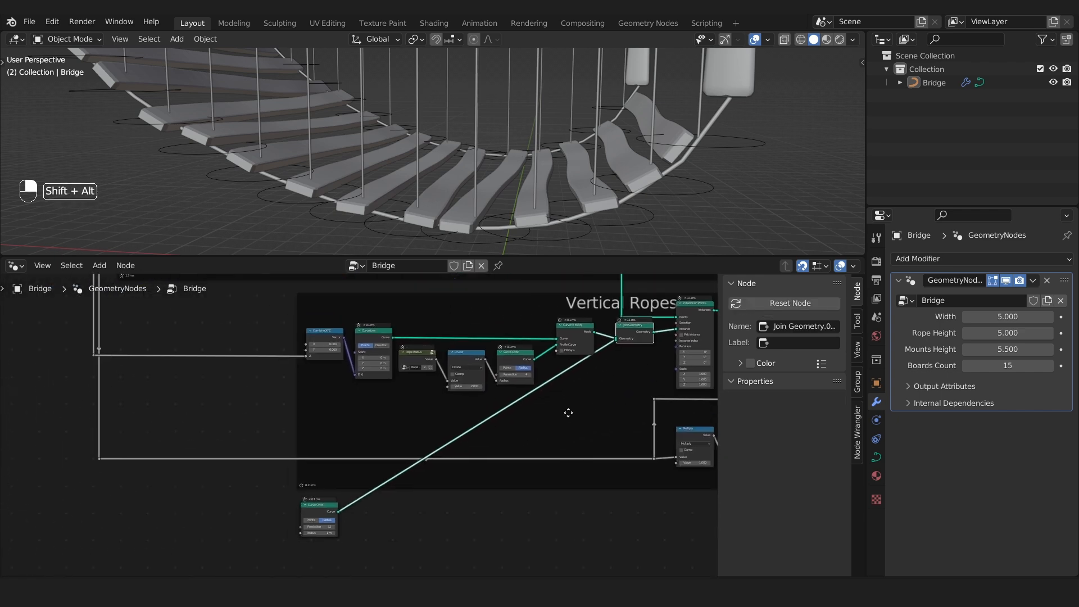
Add a Rope Radius group node beside the new Curve Circle and connect its Value output to the circle's Radius
scroll(319, 516, "up", 4)
scroll(319, 514, "up", 3)
left_click(321, 513)
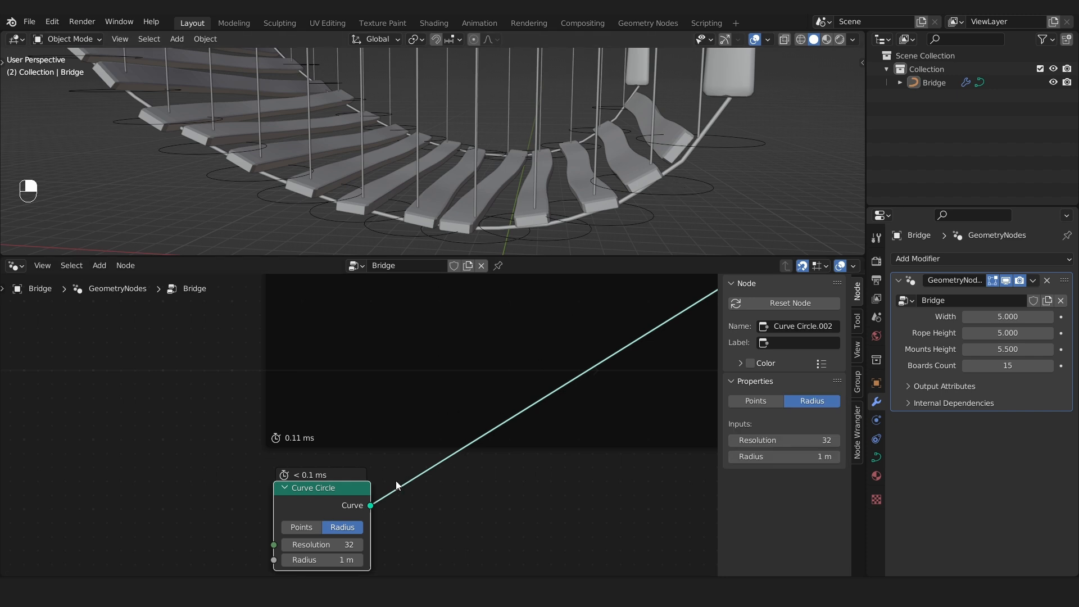
scroll(345, 517, "up", 3)
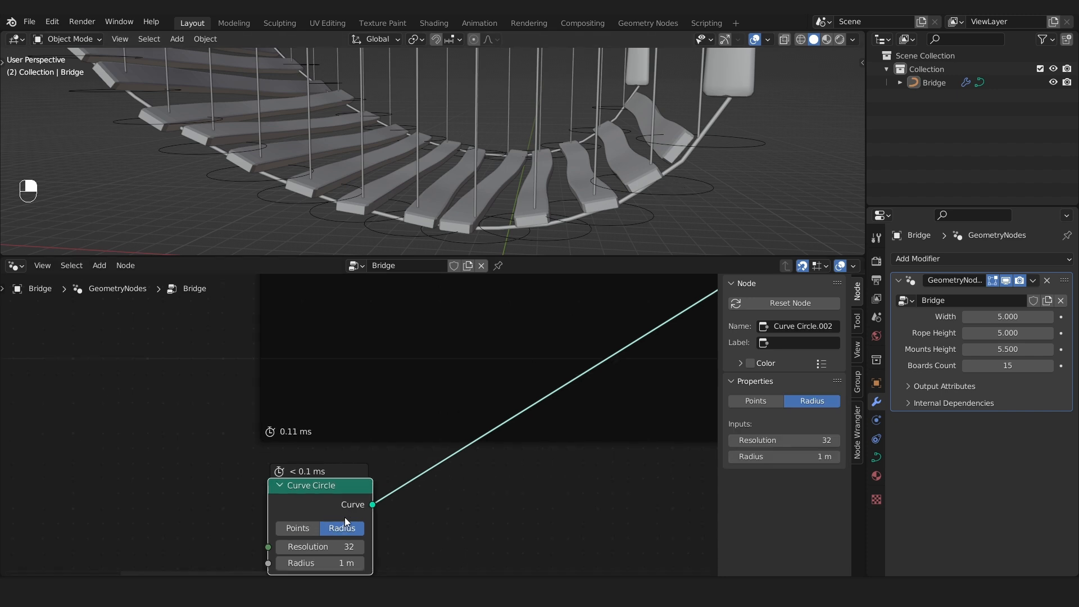
scroll(318, 536, "down", 1)
scroll(316, 534, "down", 1)
left_click_drag(417, 524, 542, 466, "alt+shift")
scroll(369, 471, "up", 2)
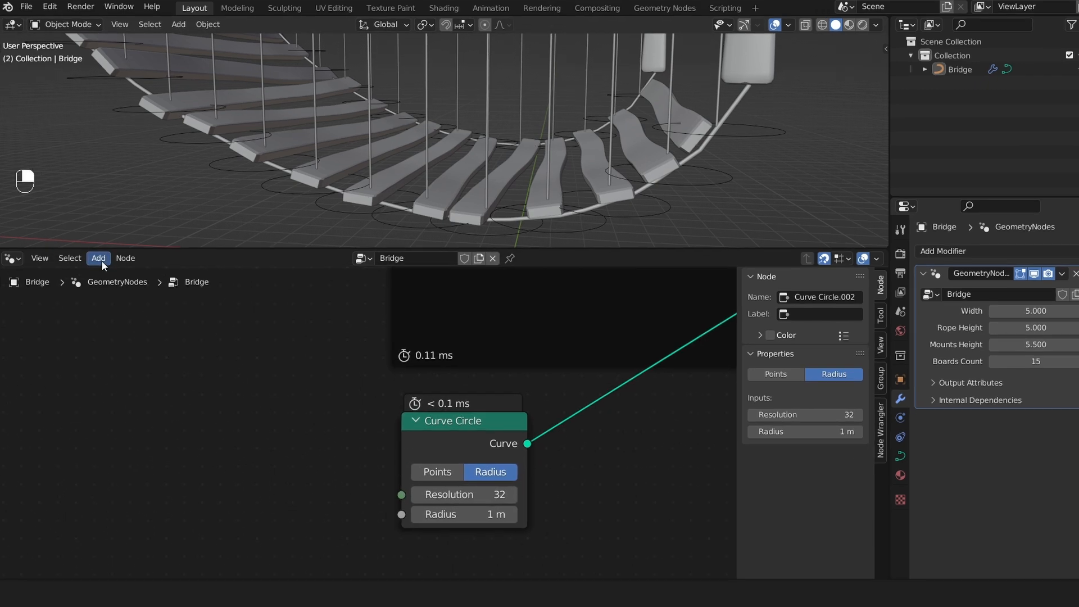
left_click(99, 265)
mouse_move(139, 534)
left_click(253, 534)
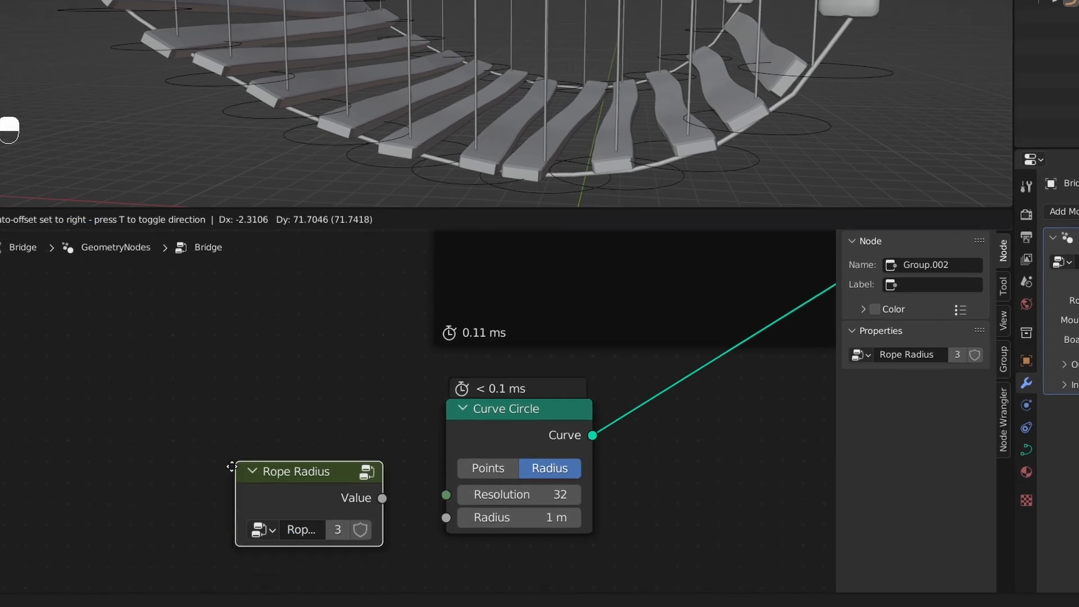
left_click(208, 484)
left_click_drag(278, 477, 453, 514)
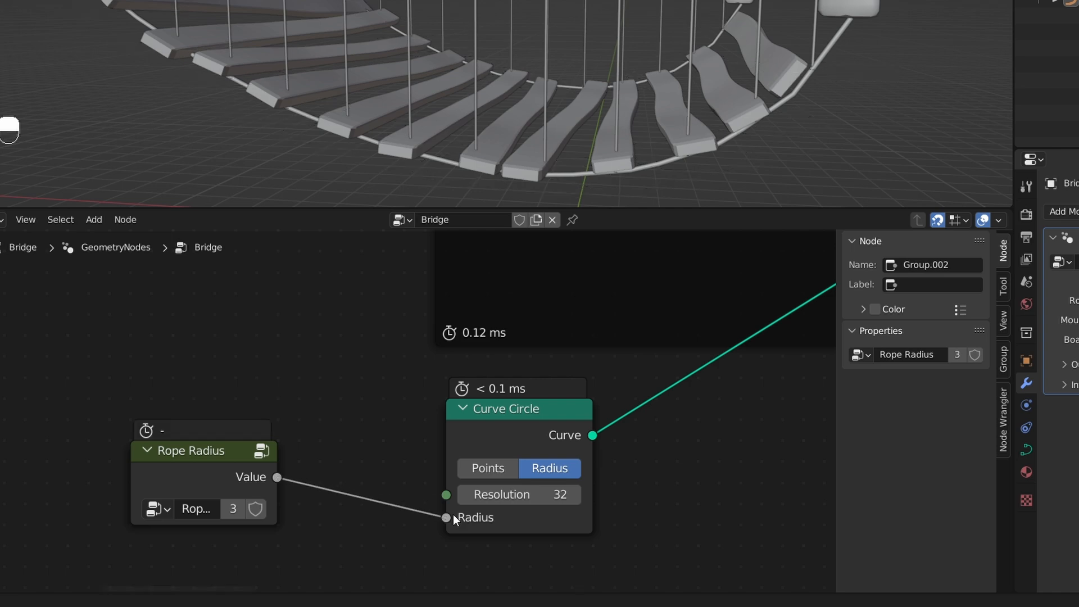
Insert a Math node set to Add between the Rope Radius node and the Curve Circle's Radius input
scroll(548, 187, "down", 3)
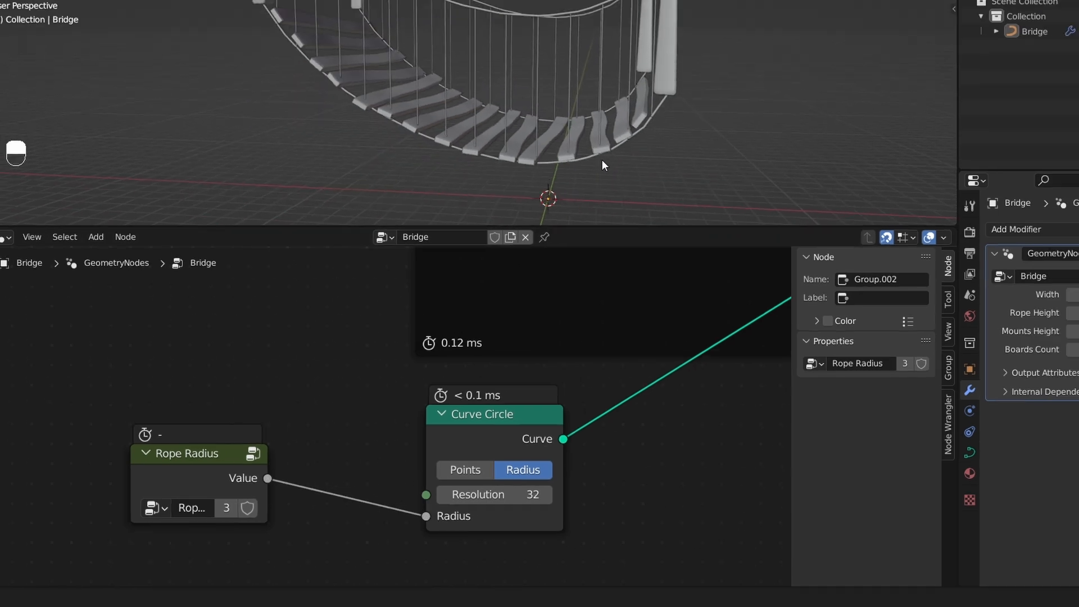
scroll(602, 159, "up", 5)
middle_click_drag(543, 159, 449, 183)
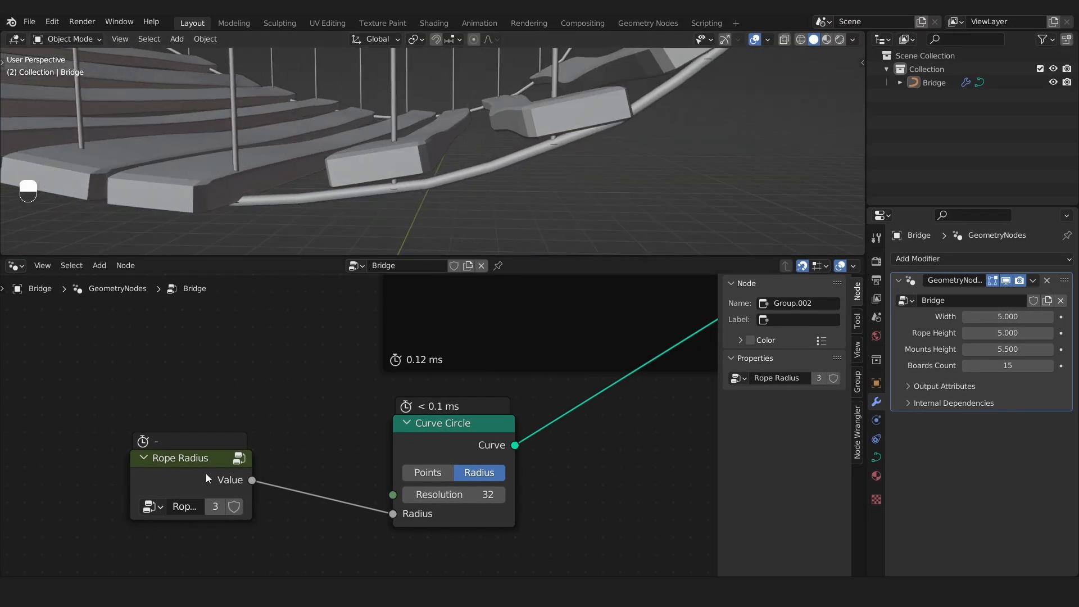
key("shift+a")
type("math")
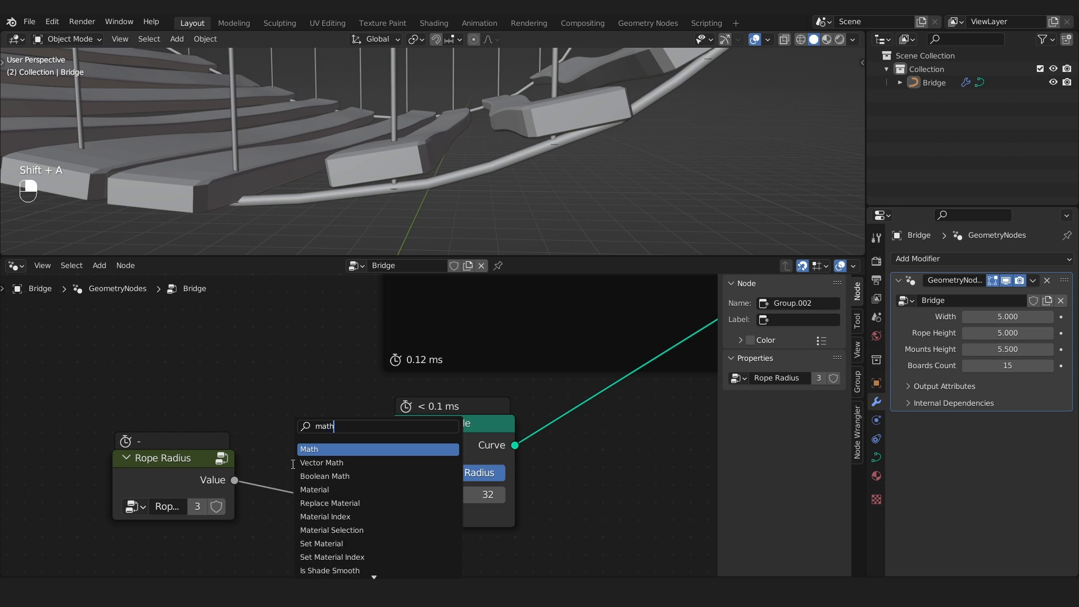
key("Return")
left_click(323, 455)
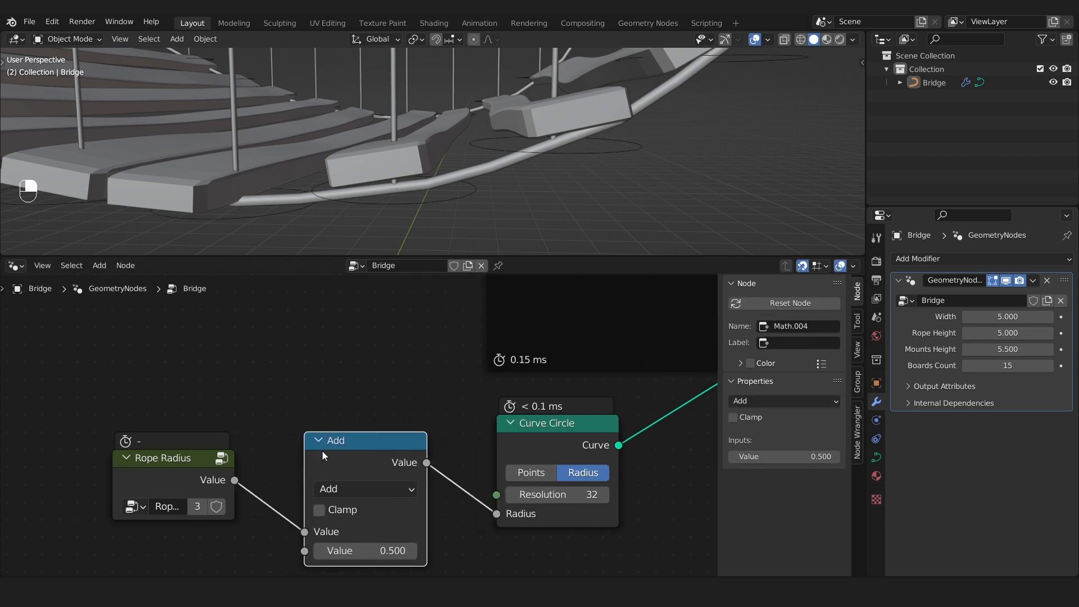
Set the Add node's second value to 0.050 and check the resulting circle size around the lower main rope
left_click_drag(365, 550, 323, 551, "shift")
left_click(390, 555)
type("0.")
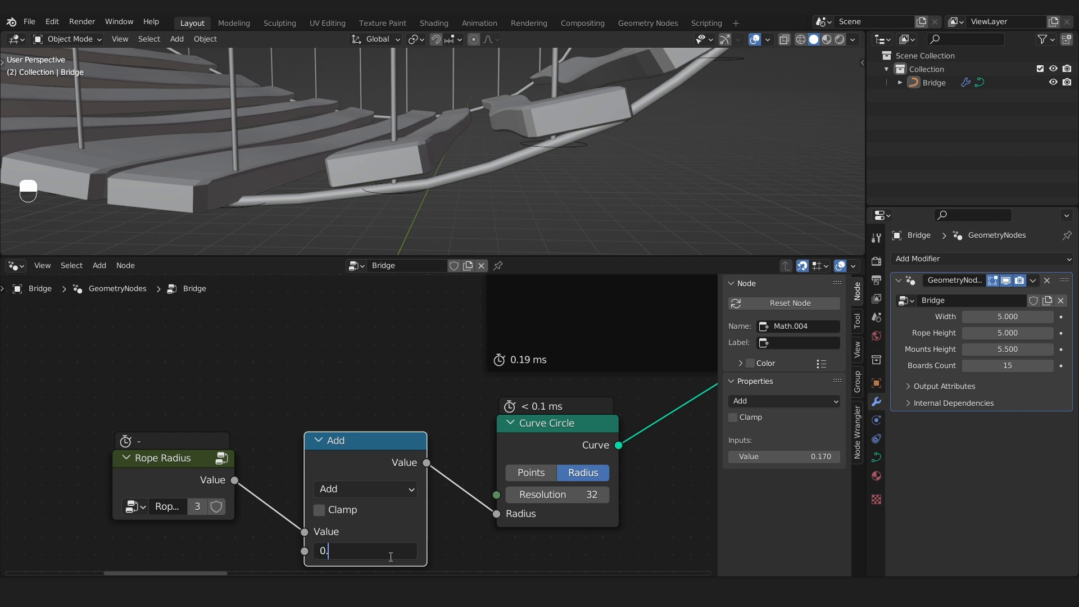
type("05")
key("Return")
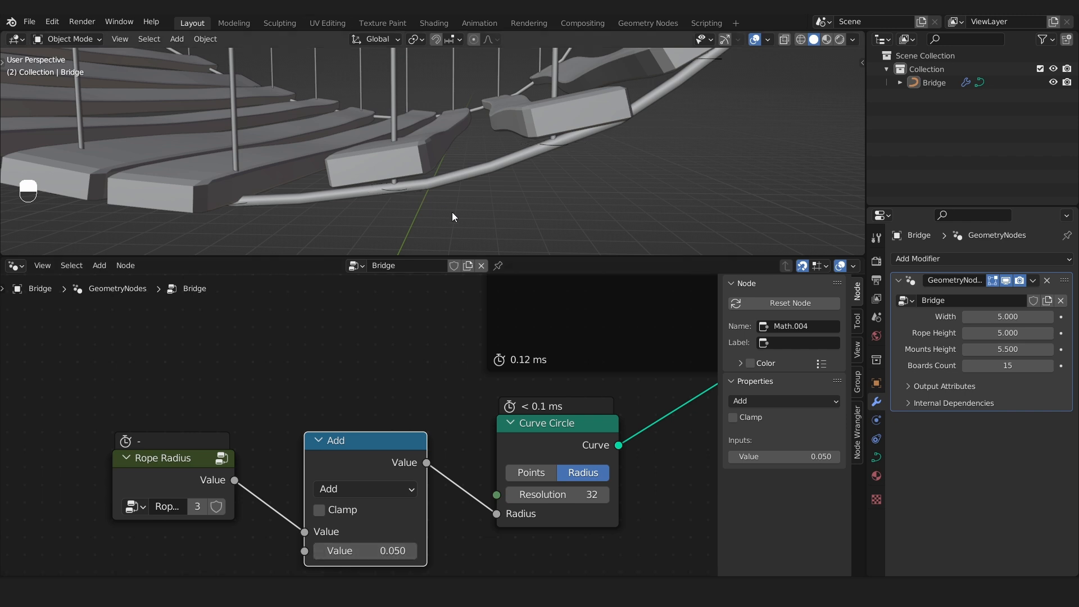
mouse_move(382, 183)
left_mouse_down("alt")
mouse_move(392, 194)
mouse_move(400, 178)
left_mouse_up("alt")
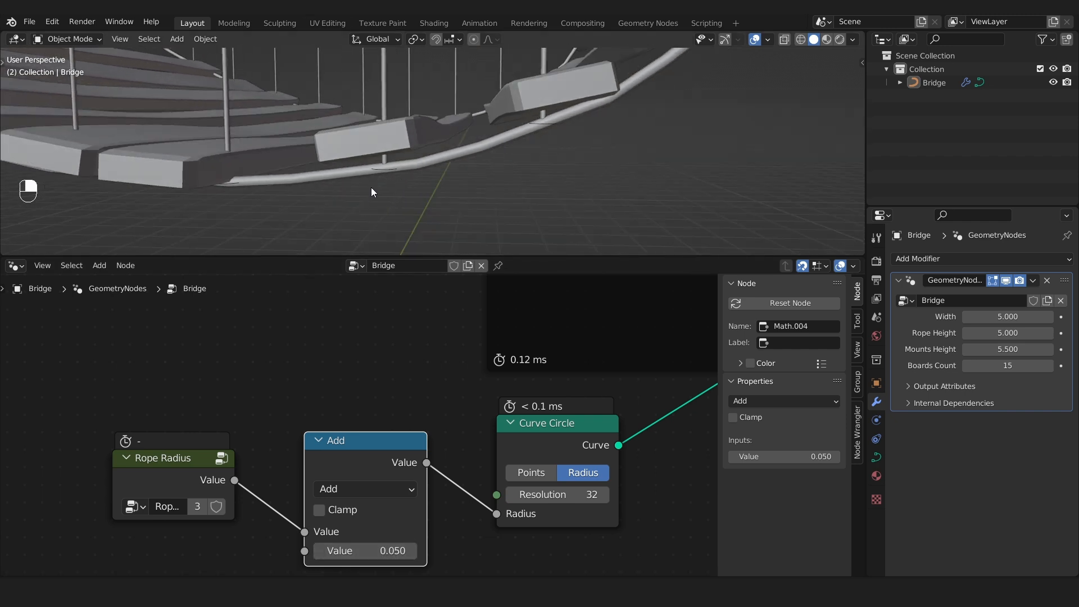
Move the Add and Rope Radius nodes closer to the Curve Circle to align them in a compact row
left_click_drag(386, 445, 431, 425)
left_click_drag(178, 466, 257, 434)
scroll(437, 452, "down", 1)
left_click_drag(632, 449, 523, 461, "alt+shift")
Insert a Transform node on the link leaving the Curve Circle and align it beside the circle node
scroll(417, 186, "down", 4)
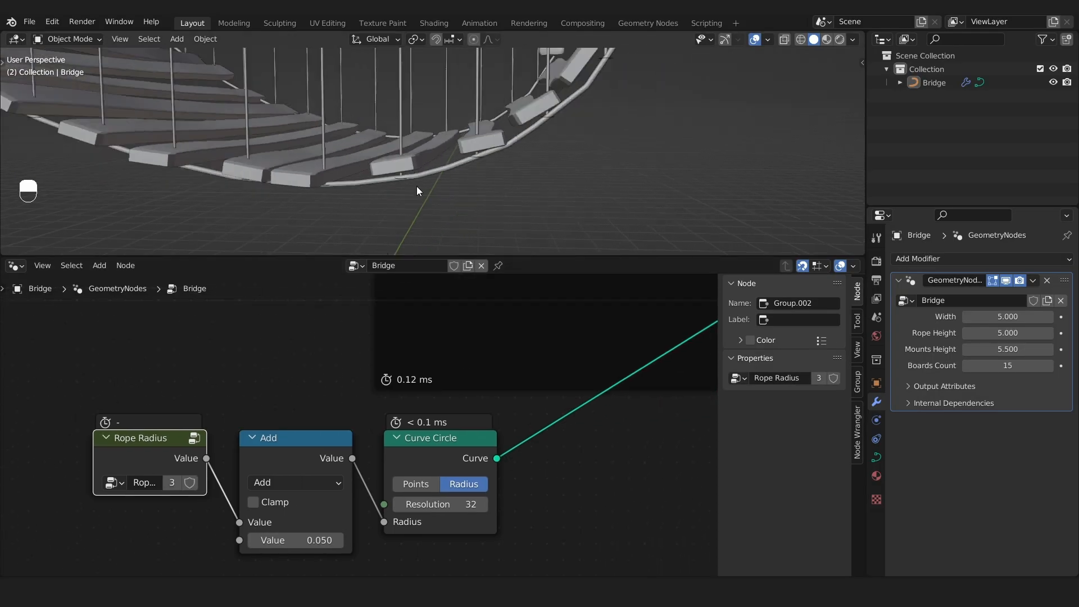
left_click_drag(417, 187, 410, 190, "alt")
key("shift+a")
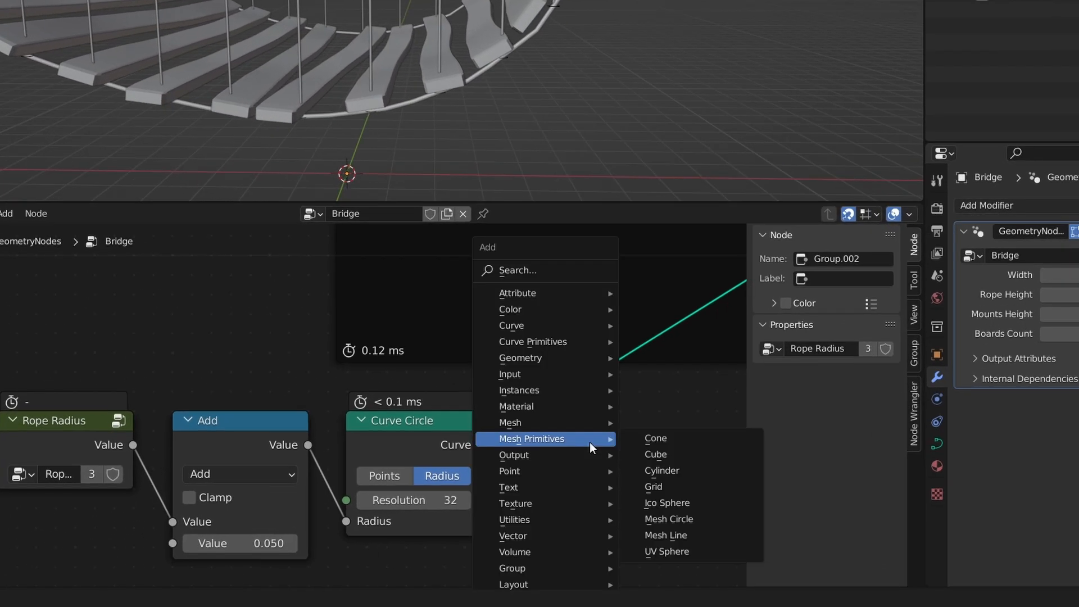
type("tran")
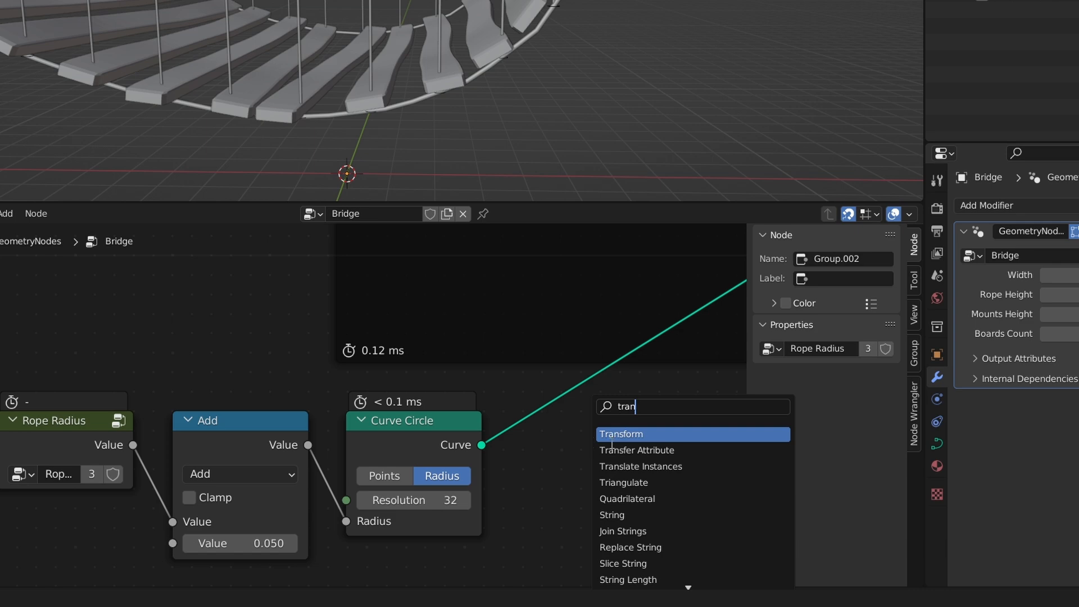
key("Return")
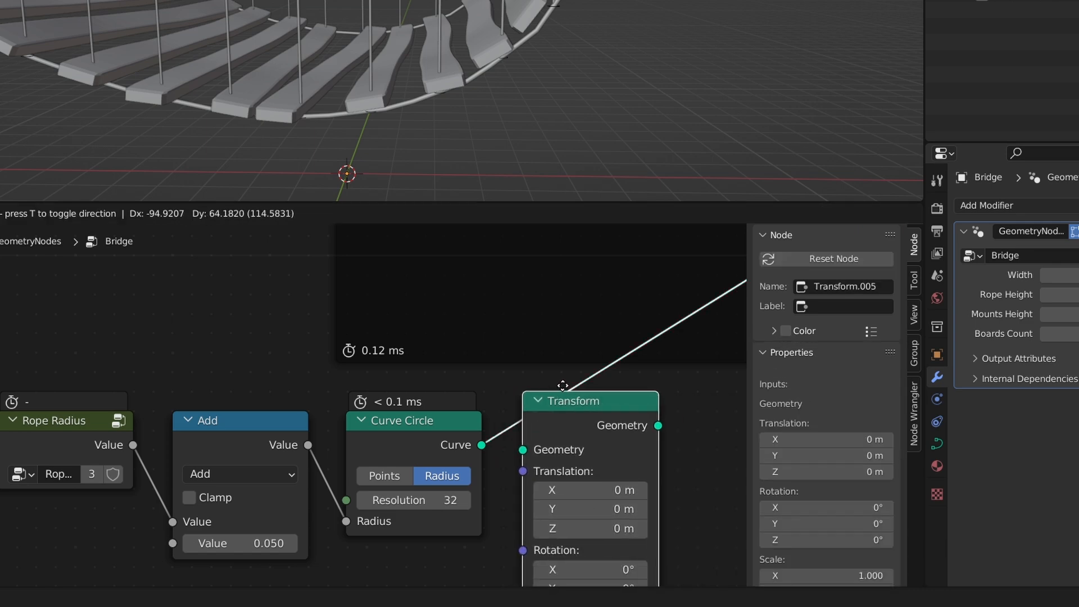
left_click(562, 385)
left_click_drag(616, 402, 581, 421)
scroll(580, 421, "down", 2)
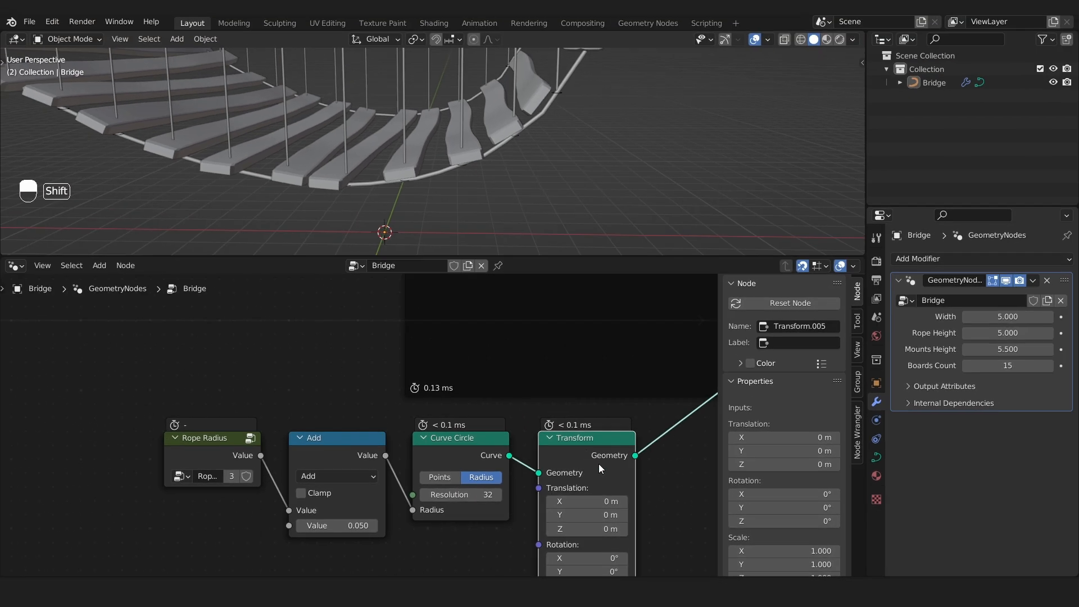
Set the Transform node's rotation to 90° on X and 90° on Z
middle_click_drag(599, 466, 538, 421, "shift")
scroll(514, 465, "up", 2)
middle_click_drag(512, 464, 512, 433, "shift")
middle_click_drag(423, 120, 459, 118)
middle_click_drag(459, 118, 463, 174, "shift")
scroll(463, 174, "up", 2)
left_click(532, 493)
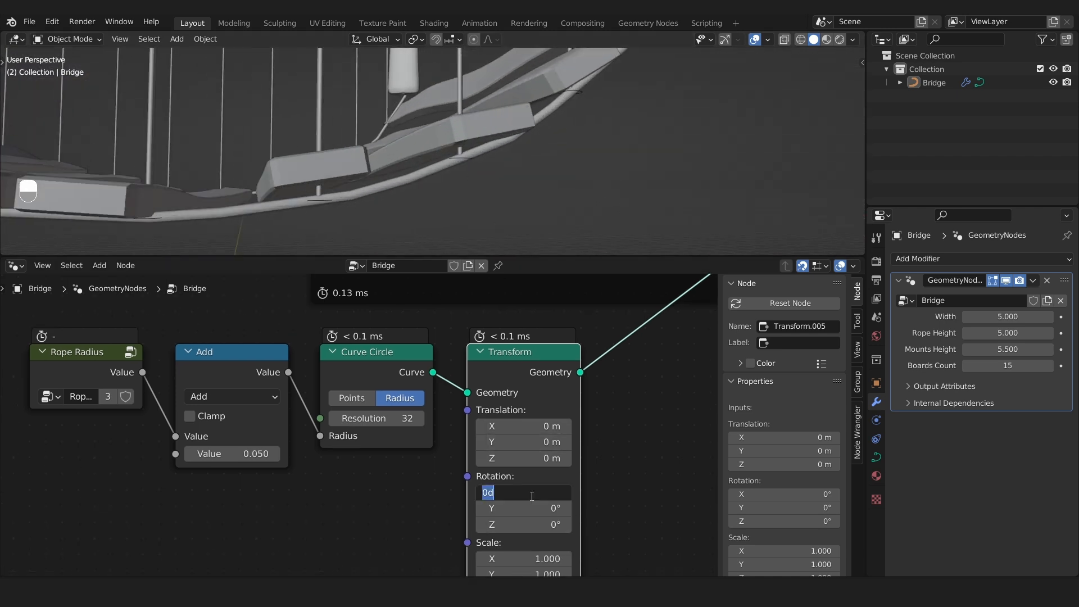
type("90")
key("Return")
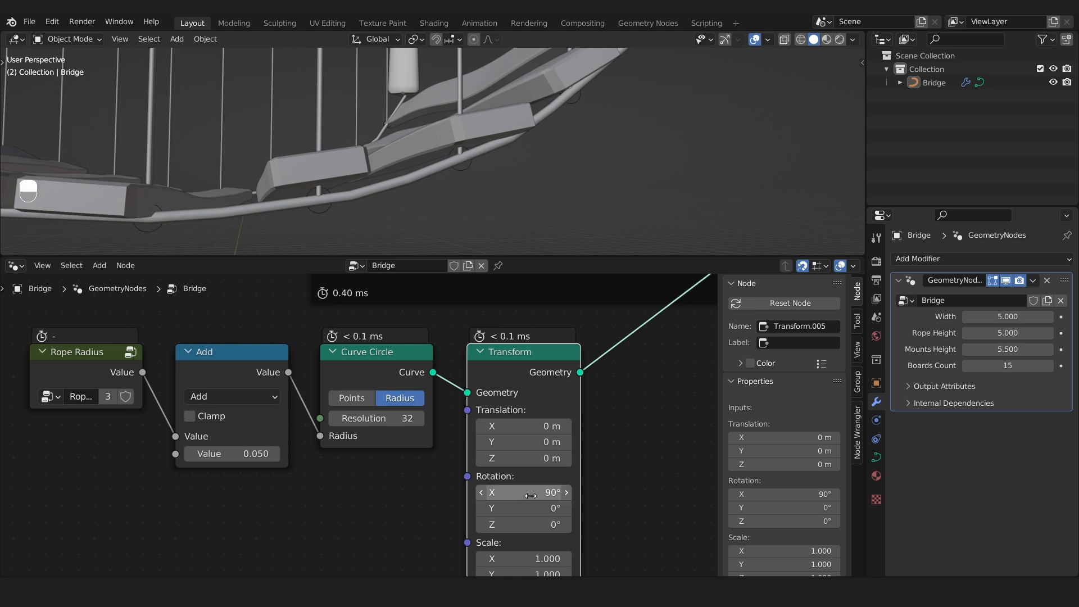
left_click(538, 524)
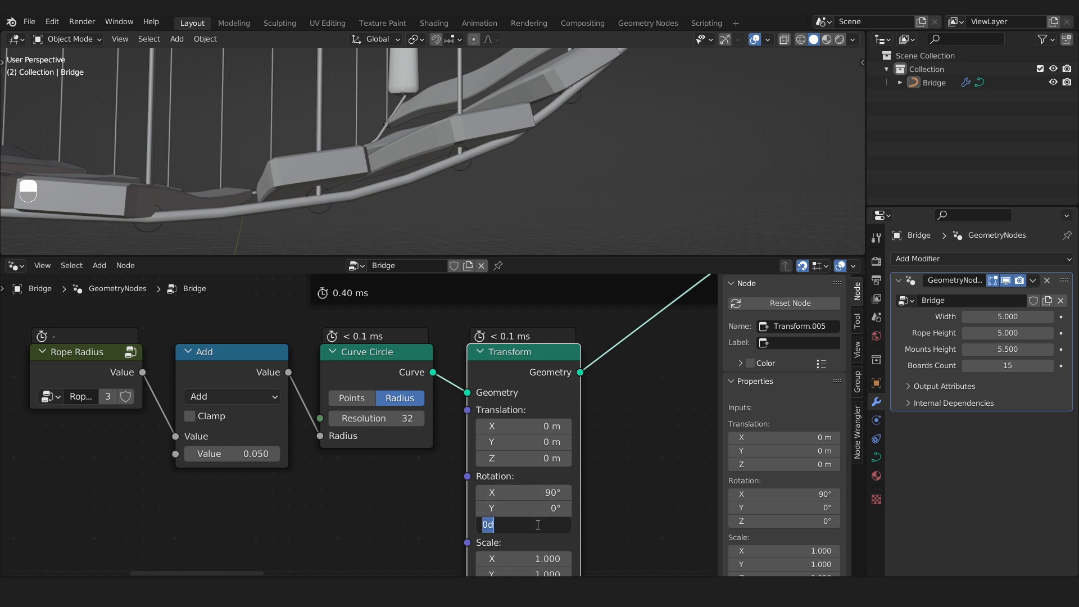
type("90")
key("Return")
Insert a second Transform node on the Geometry link after the rotated Transform
scroll(488, 153, "up", 5)
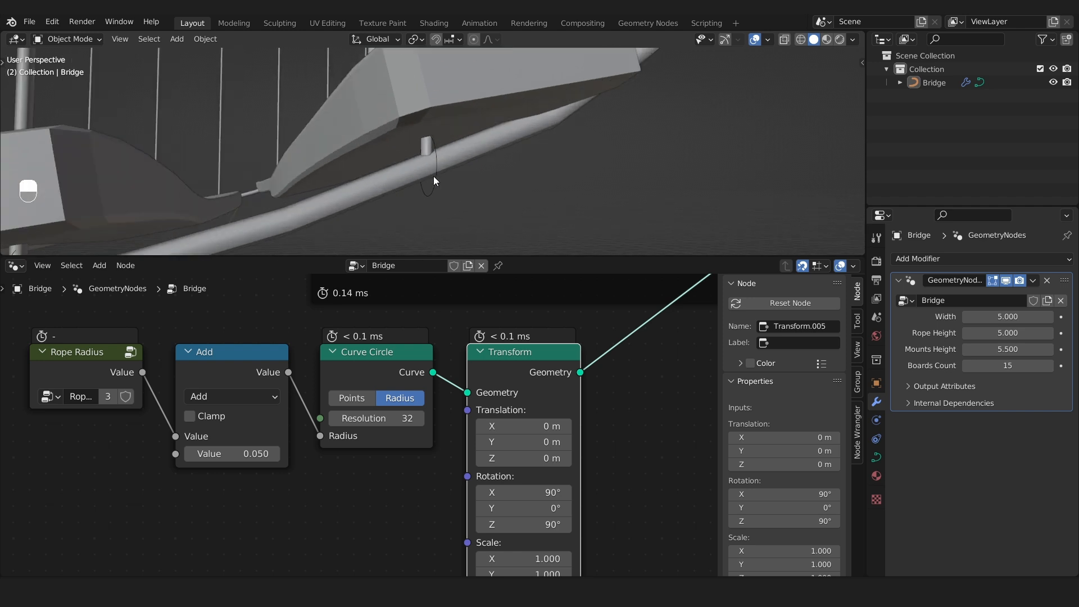
left_click_drag(433, 176, 443, 150, "alt")
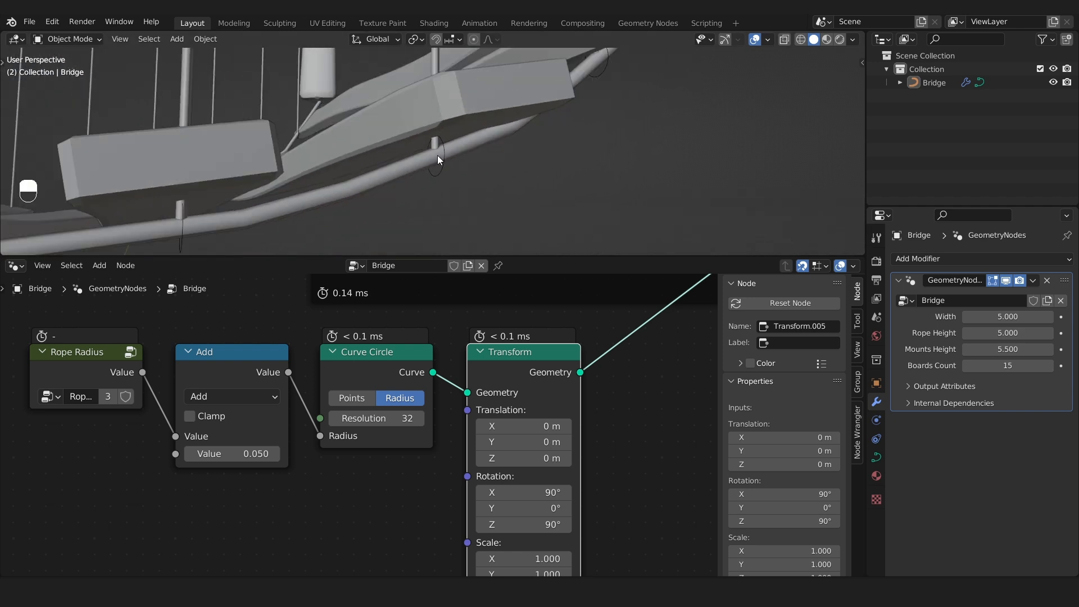
scroll(448, 147, "down", 5)
left_click_drag(476, 112, 491, 181, "alt+shift")
scroll(490, 174, "down", 5)
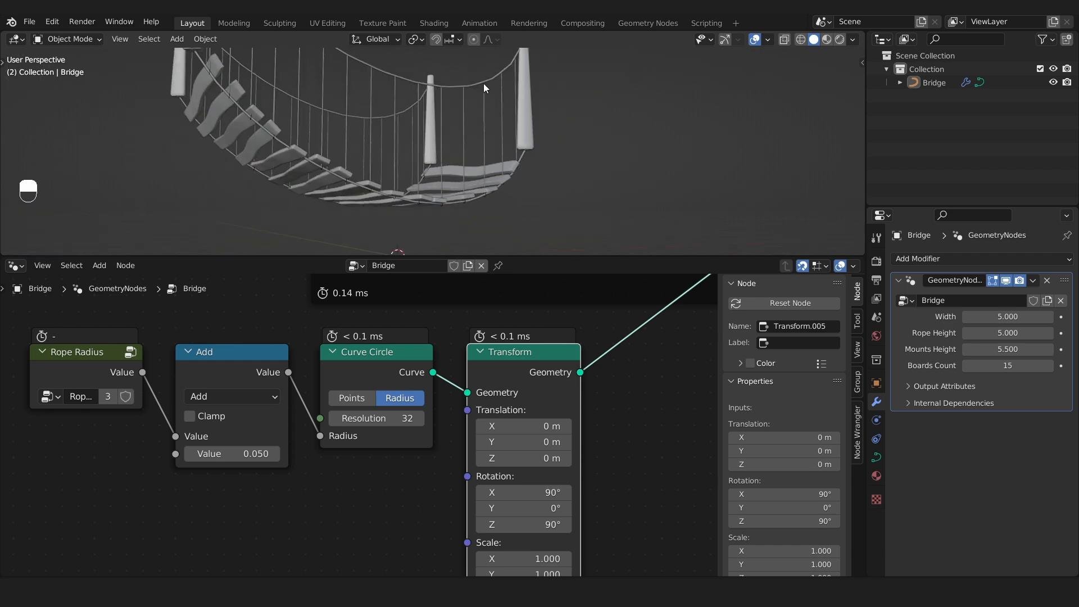
scroll(483, 83, "up", 4)
left_click_drag(483, 80, 486, 107, "alt")
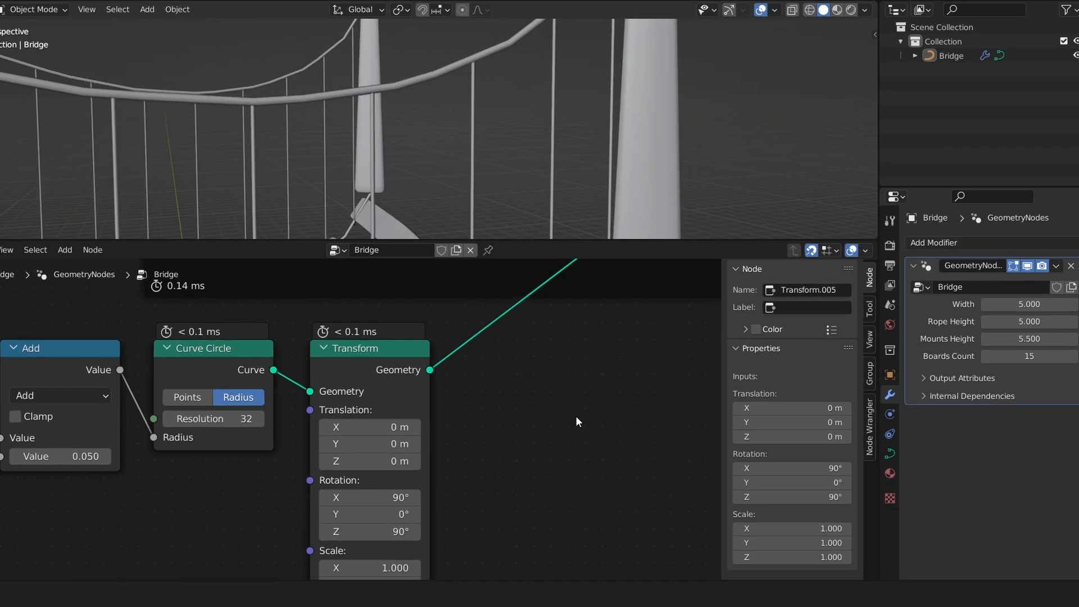
key("shift+a")
type("tran")
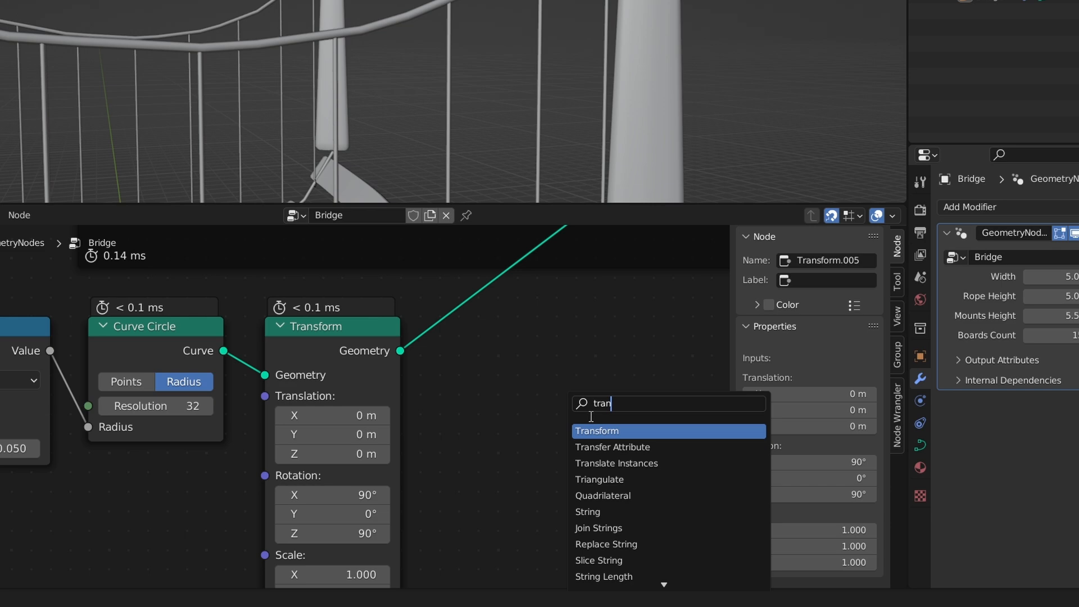
key("Return")
left_click(558, 368)
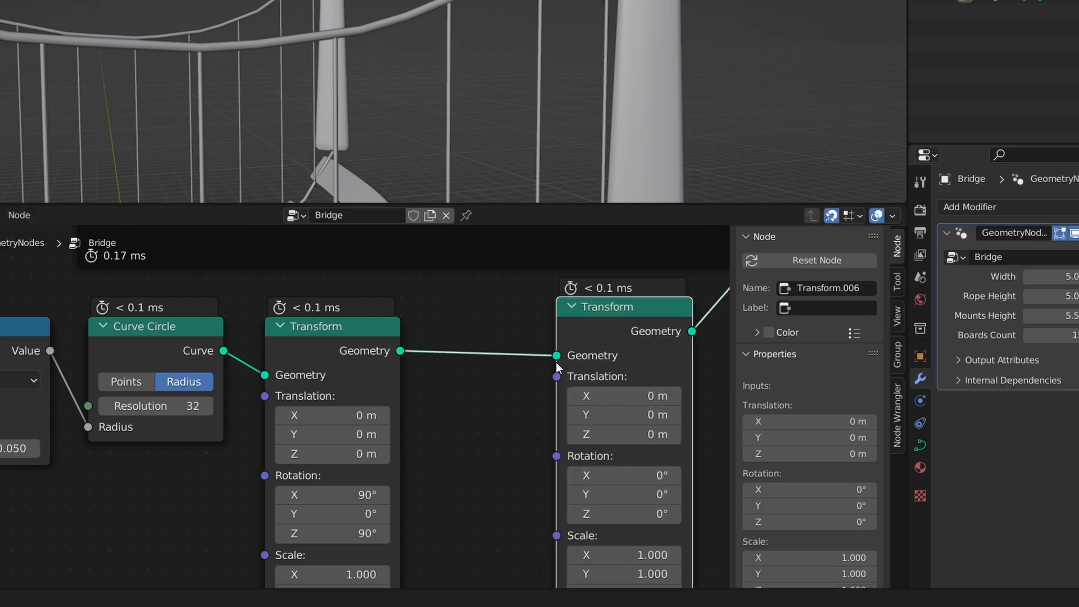
Move the second Transform node farther from the first to leave space between them
scroll(556, 368, "down", 2)
middle_click_drag(605, 432, 568, 418)
scroll(571, 420, "up", 1)
scroll(572, 419, "down", 2)
middle_click_drag(591, 364, 426, 395)
left_click_drag(431, 370, 525, 373)
Set the second Transform's Z translation to 5 m and inspect the circles along the upper main rope
mouse_move(507, 444)
left_mouse_down()
mouse_move(547, 444)
mouse_move(521, 455)
left_mouse_up()
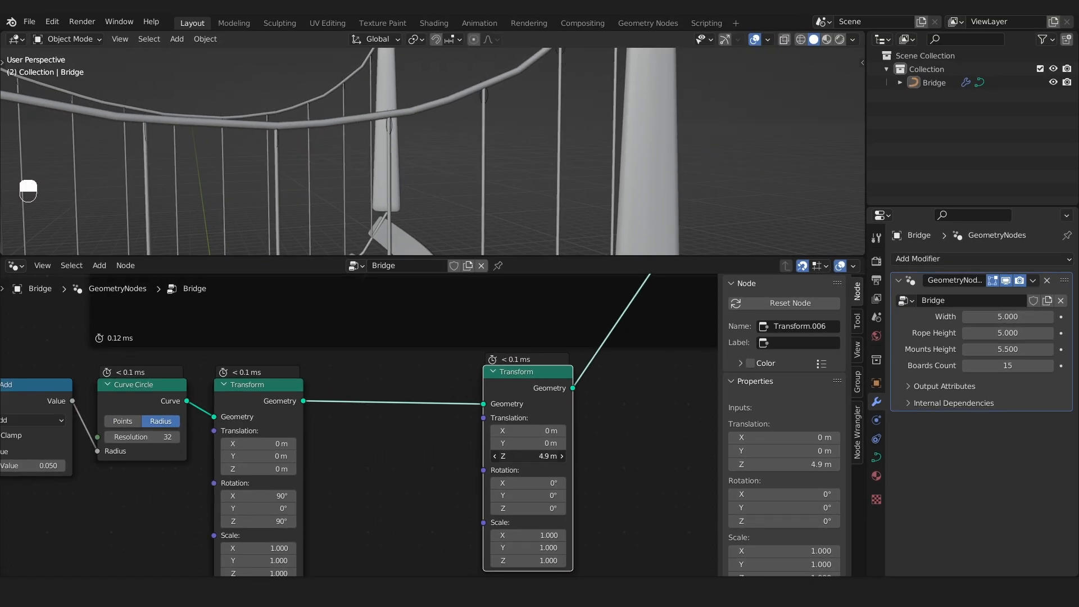
scroll(83, 187, "up", 1)
left_click_drag(83, 187, 111, 199, "alt")
left_click(542, 457)
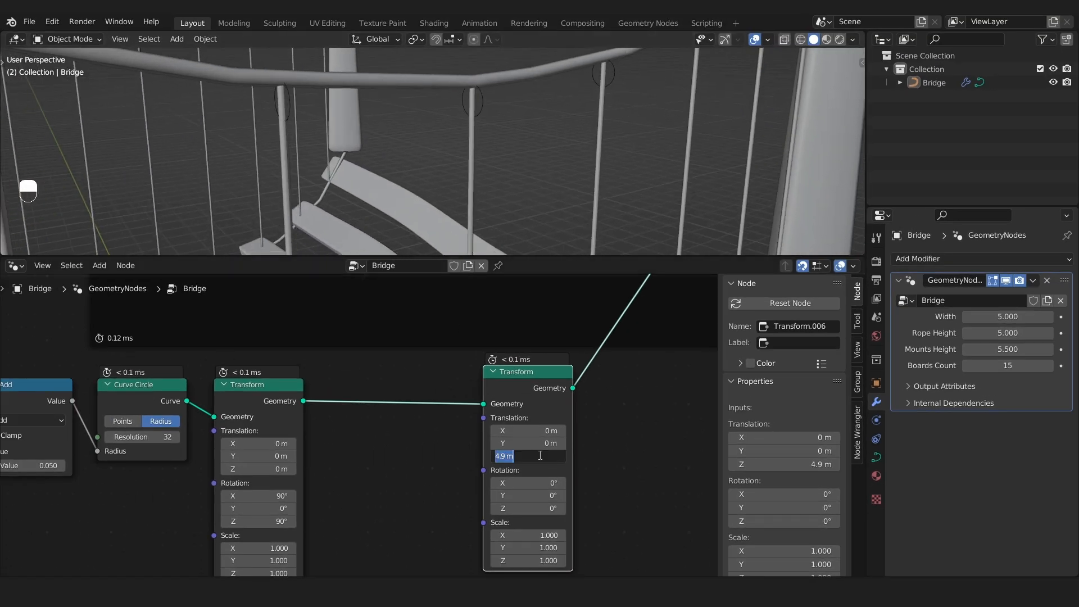
type("5")
key("Return")
left_click_drag(288, 97, 348, 101, "alt")
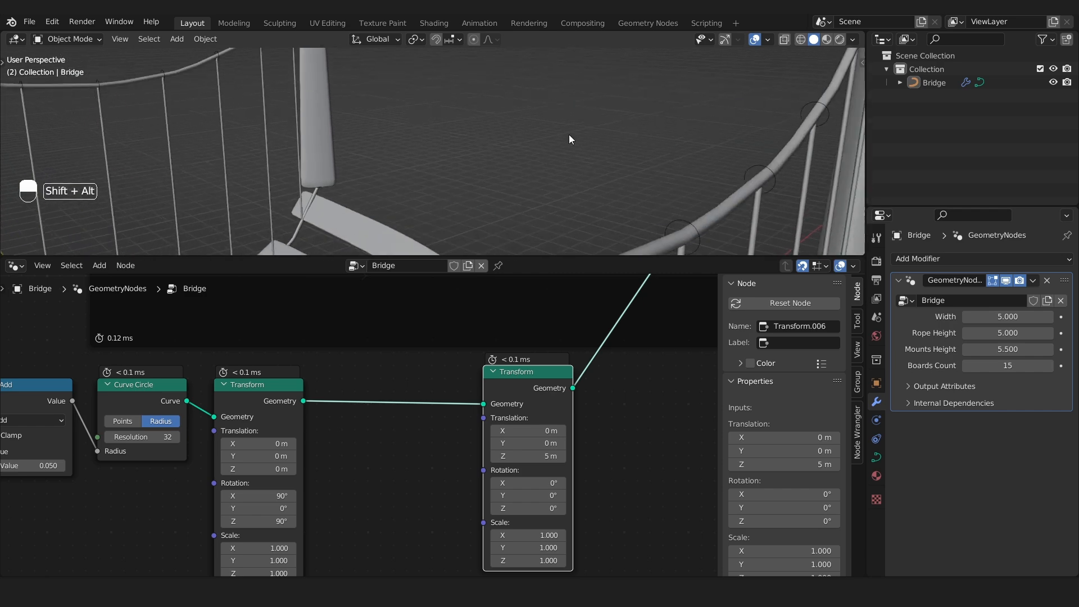
left_click_drag(569, 134, 588, 104, "alt+shift")
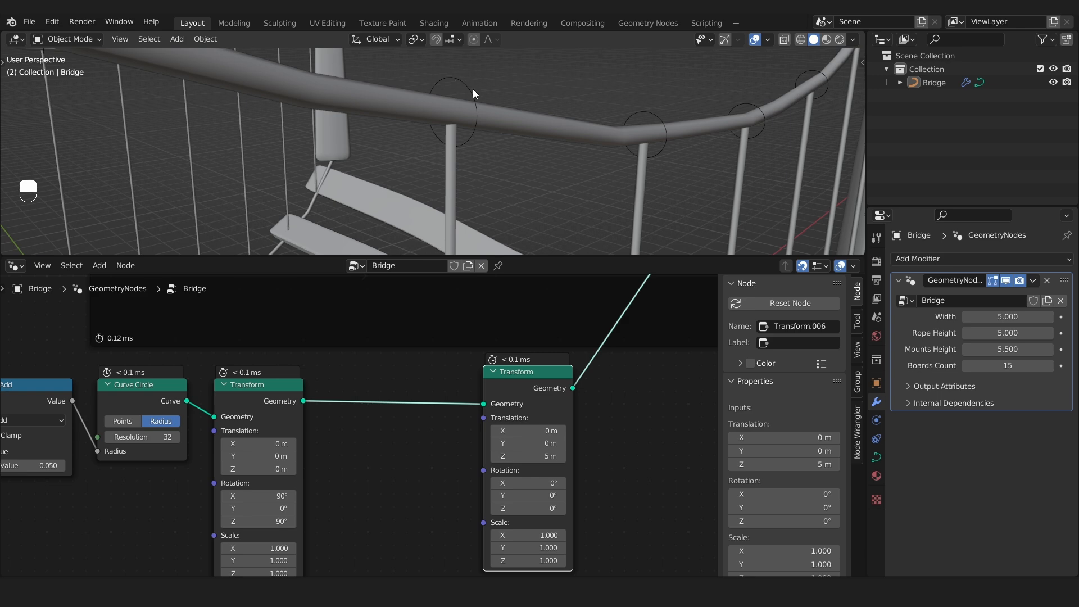
mouse_move(1006, 333)
left_mouse_down()
mouse_move(995, 333)
mouse_move(1011, 336)
left_mouse_up()
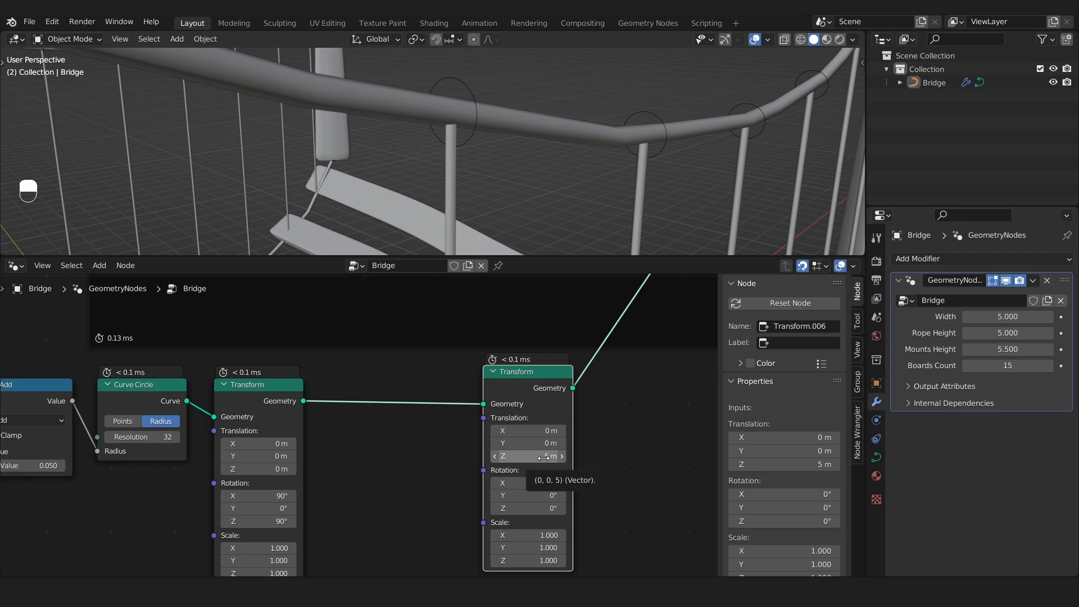
Connect the reroute feeding the Vertical Ropes frame's Combine XYZ node to the second Transform's Translation input
scroll(268, 419, "down", 3)
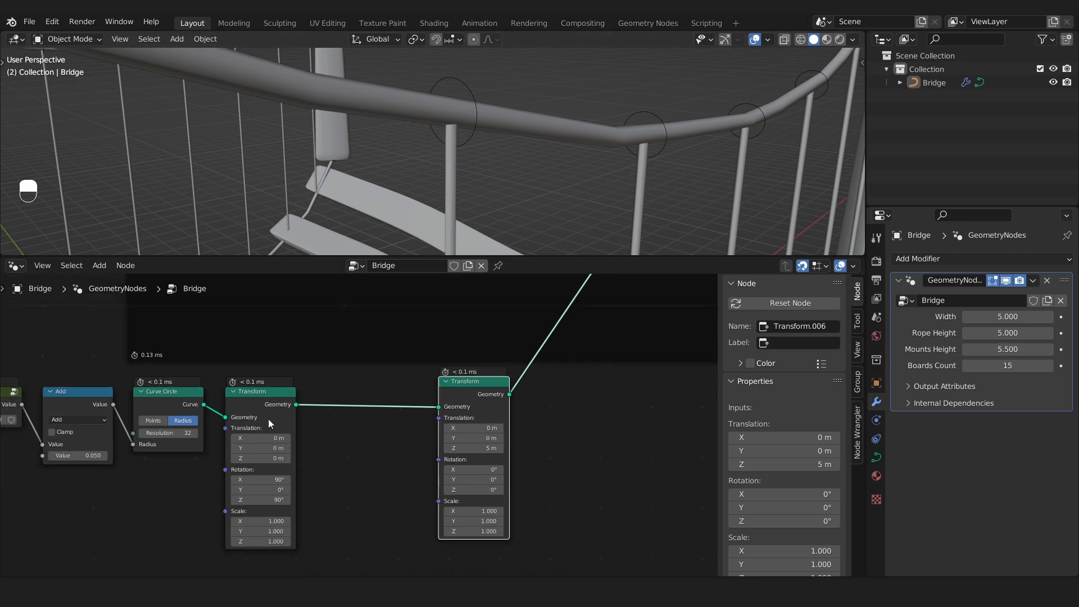
middle_click_drag(268, 419, 687, 491)
scroll(531, 427, "down", 3)
middle_click_drag(514, 419, 387, 455)
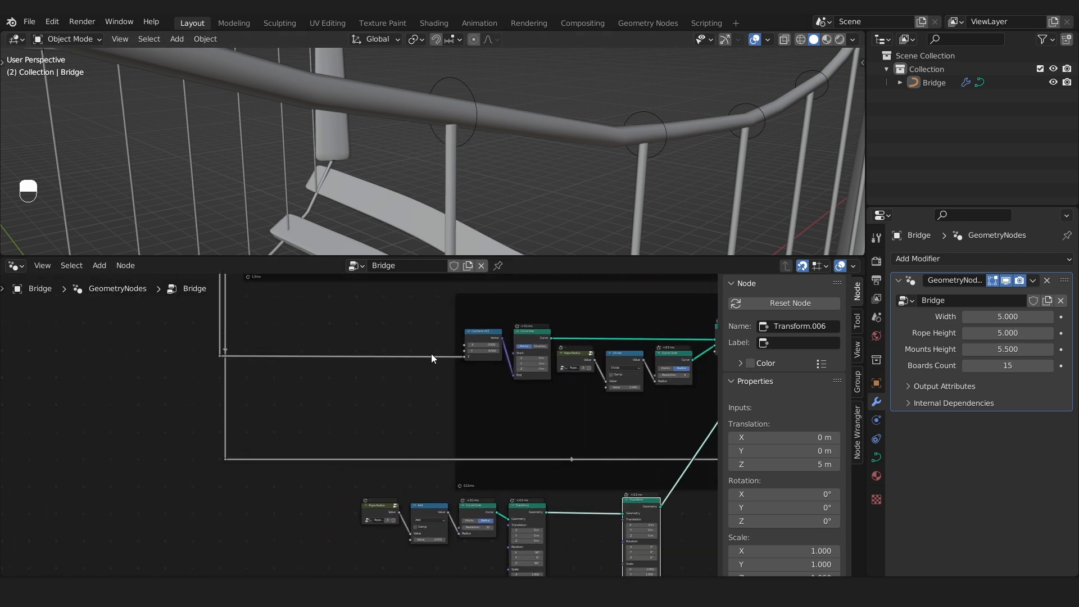
scroll(465, 357, "up", 7)
scroll(477, 365, "up", 3)
scroll(337, 382, "down", 7)
middle_click_drag(238, 405, 185, 389)
scroll(181, 413, "down", 3)
scroll(260, 419, "down", 3)
left_click_drag(61, 329, 434, 482)
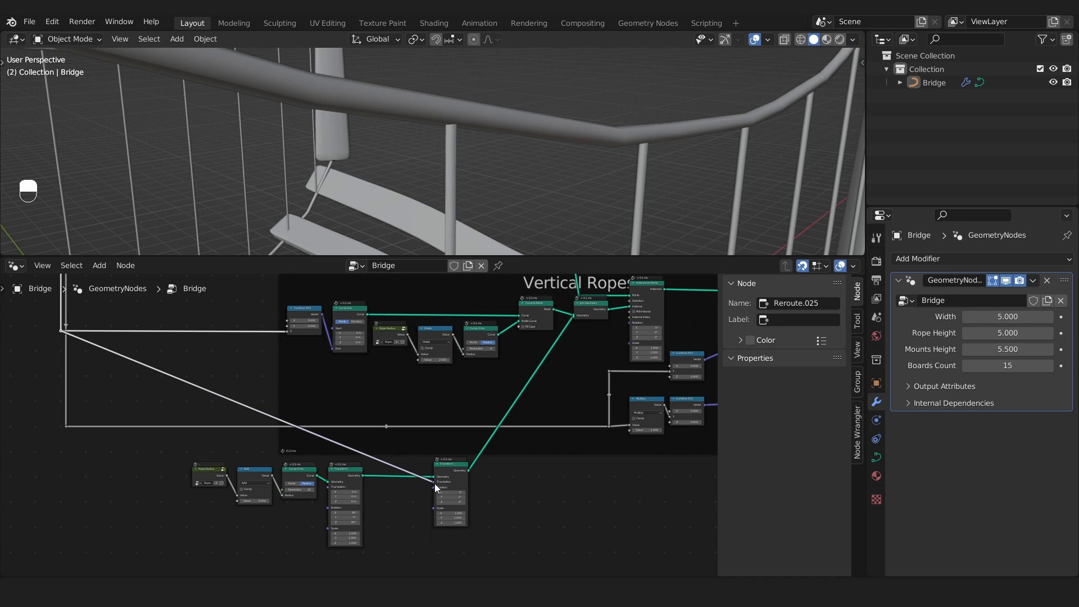
Add a reroute on the link feeding the second Transform's Translation and move it to the left of the ring nodes
key("shift")
mouse_move(241, 366)
right_mouse_down("shift")
mouse_move(174, 386)
mouse_move(217, 359)
right_mouse_up("shift")
key("g")
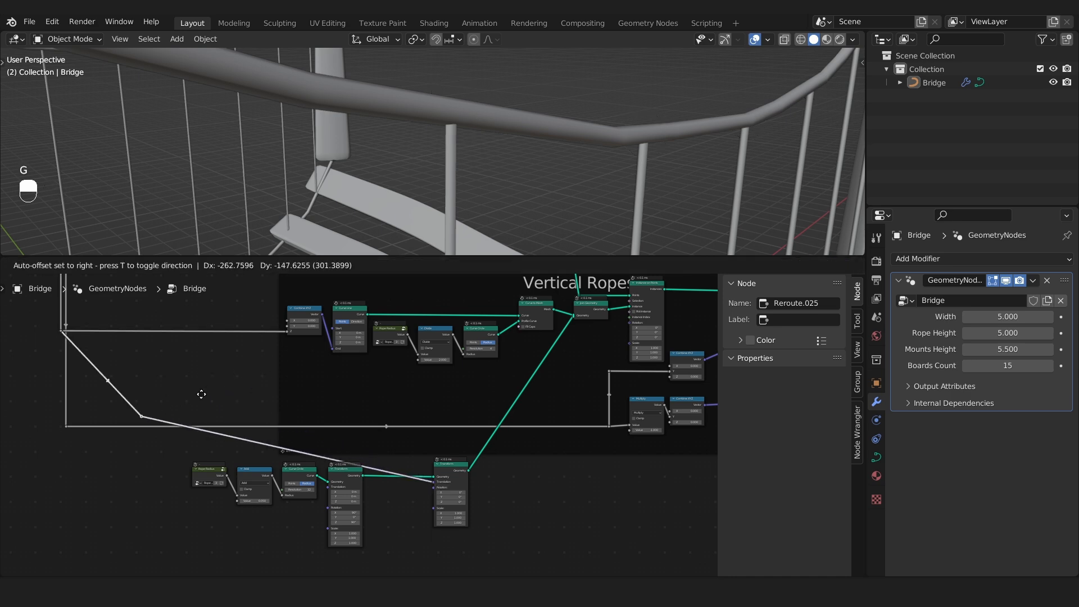
left_click(125, 435)
scroll(55, 448, "up", 1)
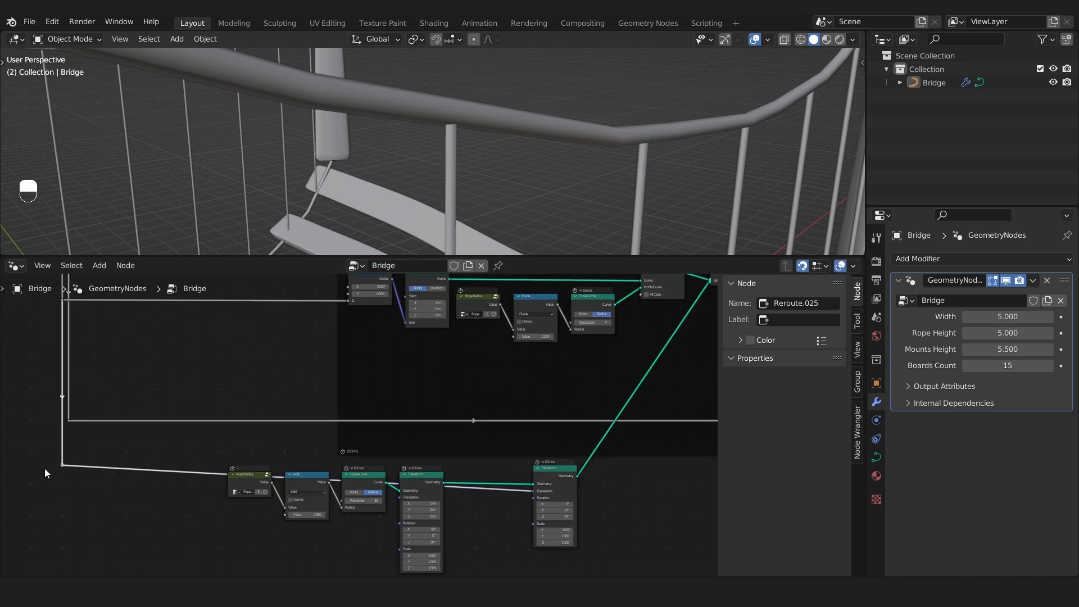
Delete the reroute and connect the Vector output of the Vertical Ropes Combine XYZ node to the second Transform's Translation
scroll(45, 467, "up", 3)
key("x")
middle_click_drag(467, 278, 311, 328)
scroll(312, 328, "up", 1)
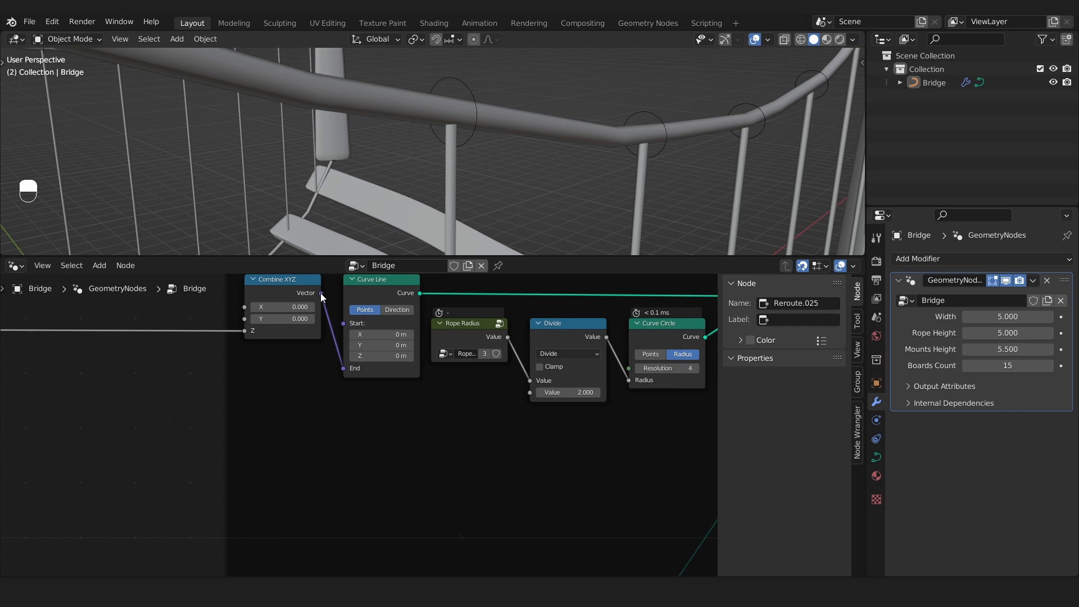
left_click_drag(320, 292, 565, 428)
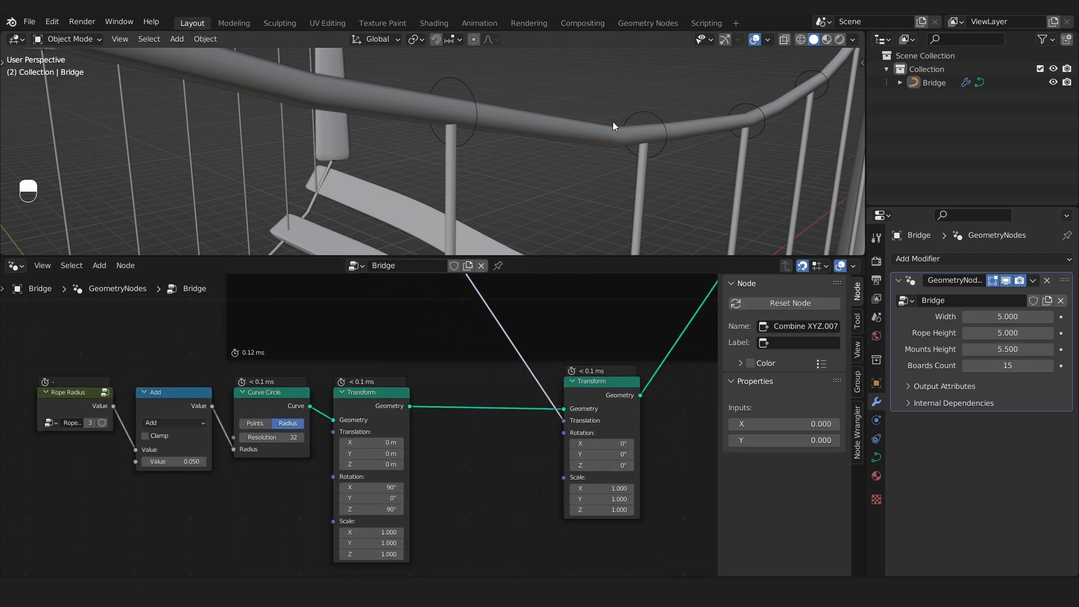
Test the circles' placement by lowering the Rope Height slightly, and restore it to 5
mouse_move(1008, 333)
left_mouse_down()
mouse_move(992, 333)
mouse_move(1012, 332)
left_mouse_up()
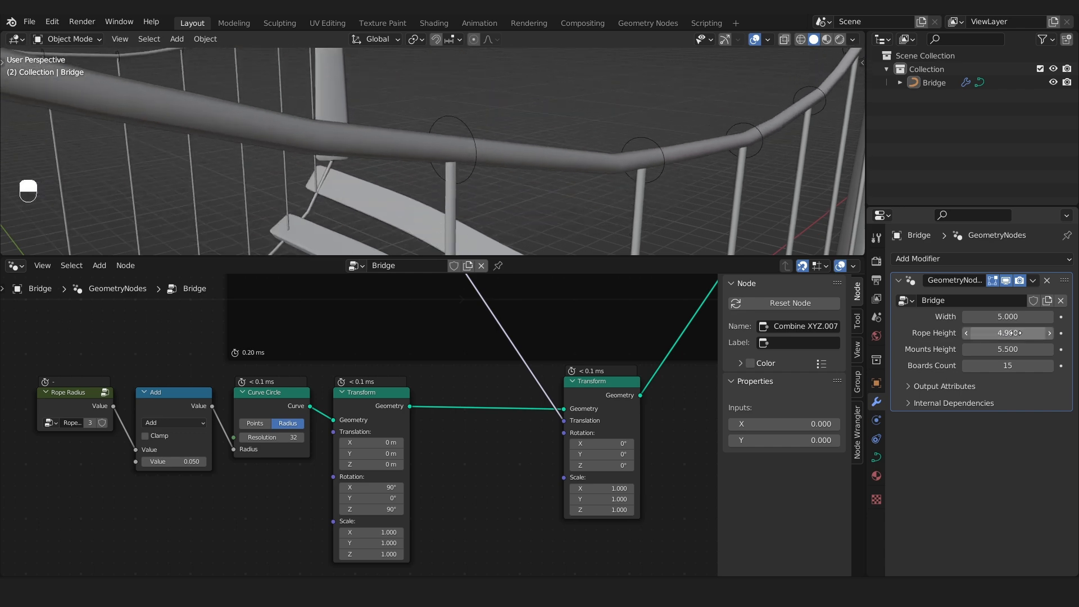
left_click(1012, 333)
type("5")
key("Return")
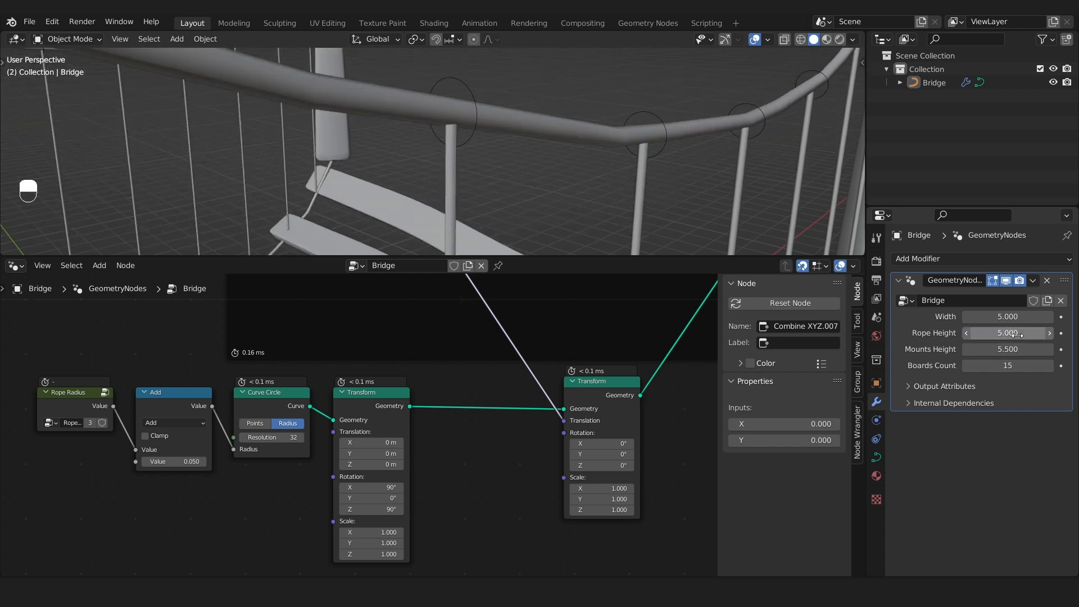
scroll(505, 471, "down", 7)
left_click_drag(484, 365, 488, 461, "alt+shift")
scroll(391, 329, "up", 10)
right_click(350, 314)
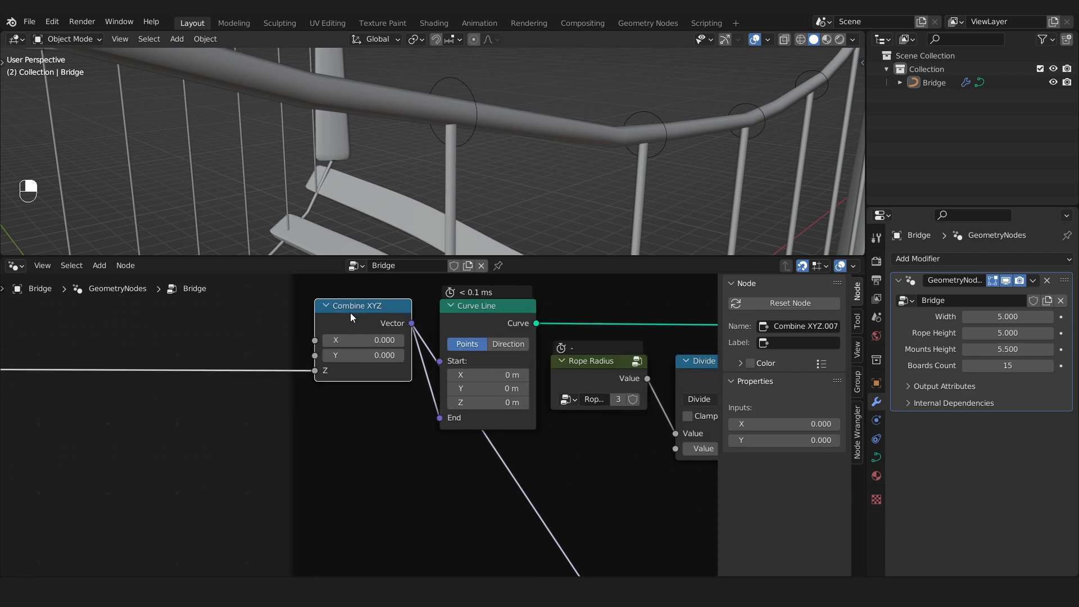
key("d")
key("d")
mouse_move(426, 329)
left_mouse_down()
mouse_move(419, 373)
mouse_move(320, 368)
mouse_move(341, 372)
left_mouse_up()
key("ctrl+z")
key("ctrl+z")
key("ctrl+z")
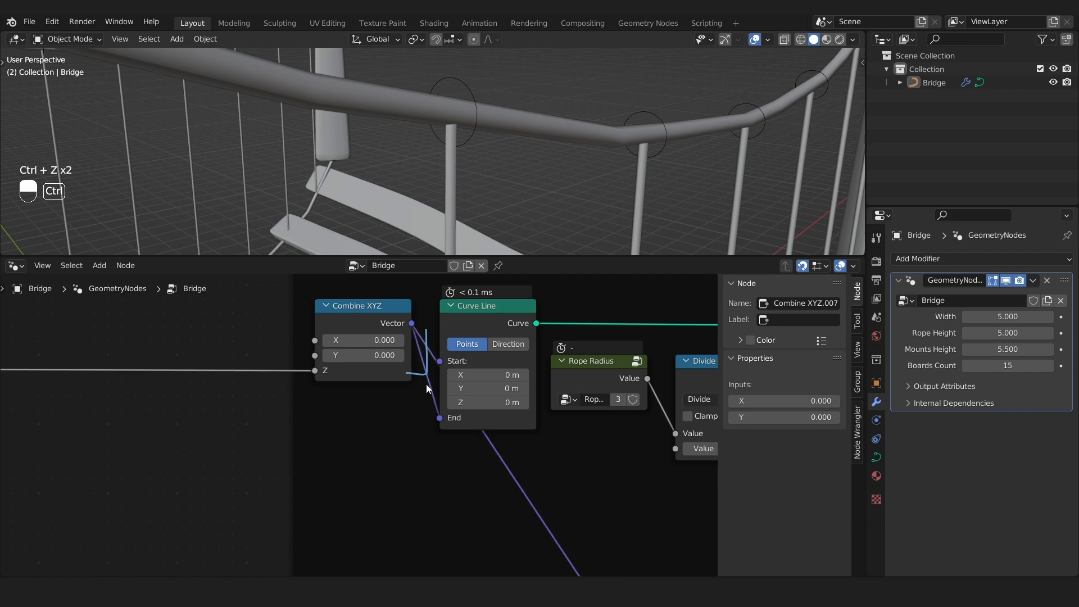
Move the second Transform node farther away to make room for another node after the rotated Transform
scroll(487, 427, "down", 3)
left_click_drag(578, 538, 330, 538, "alt+shift")
scroll(310, 409, "up", 9)
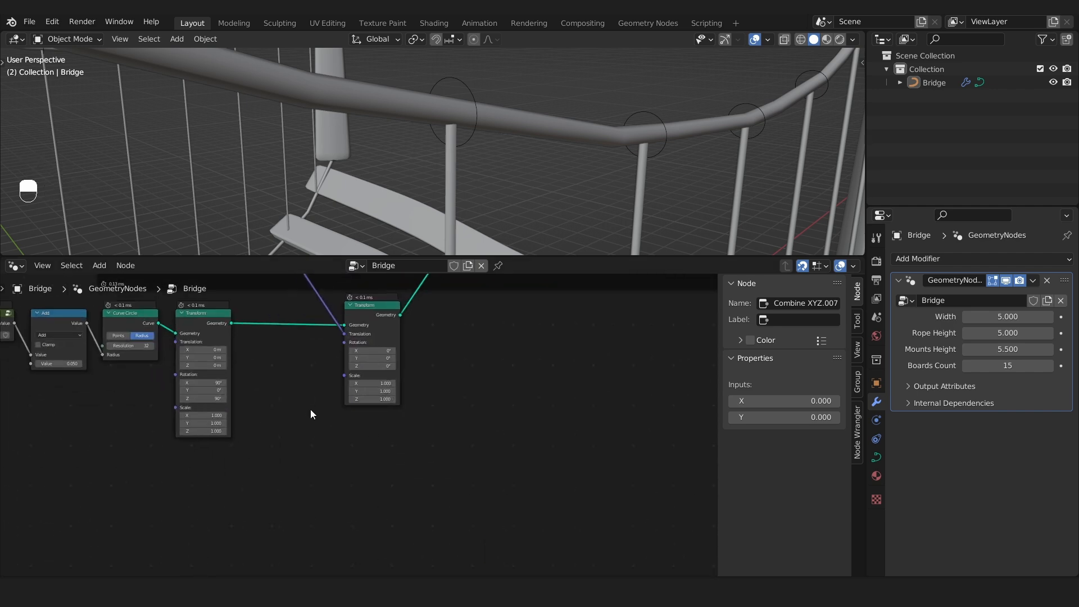
scroll(366, 339, "down", 9)
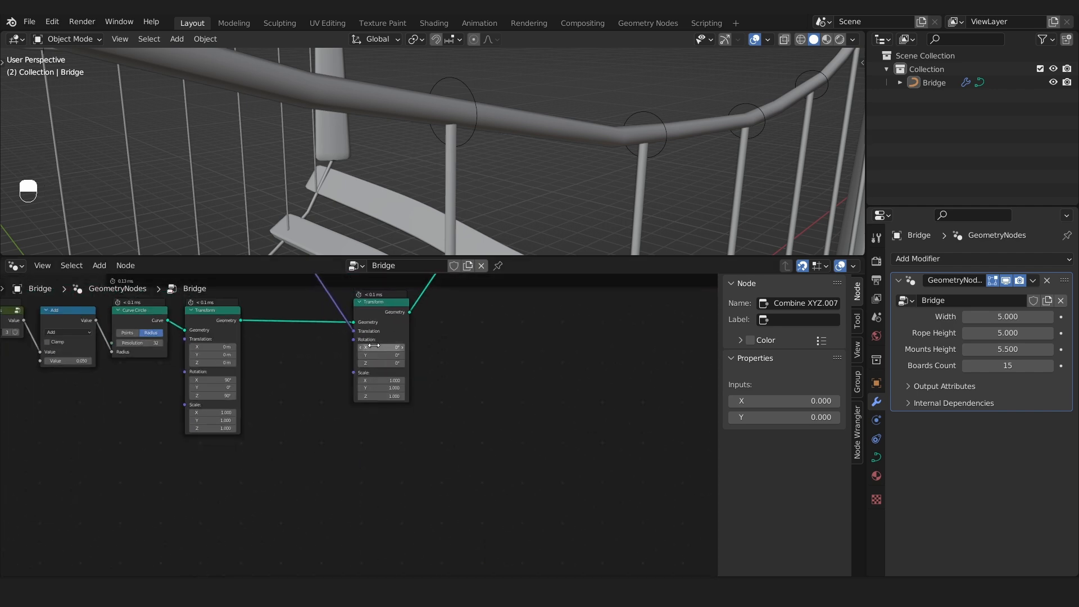
middle_click_drag(365, 339, 498, 550)
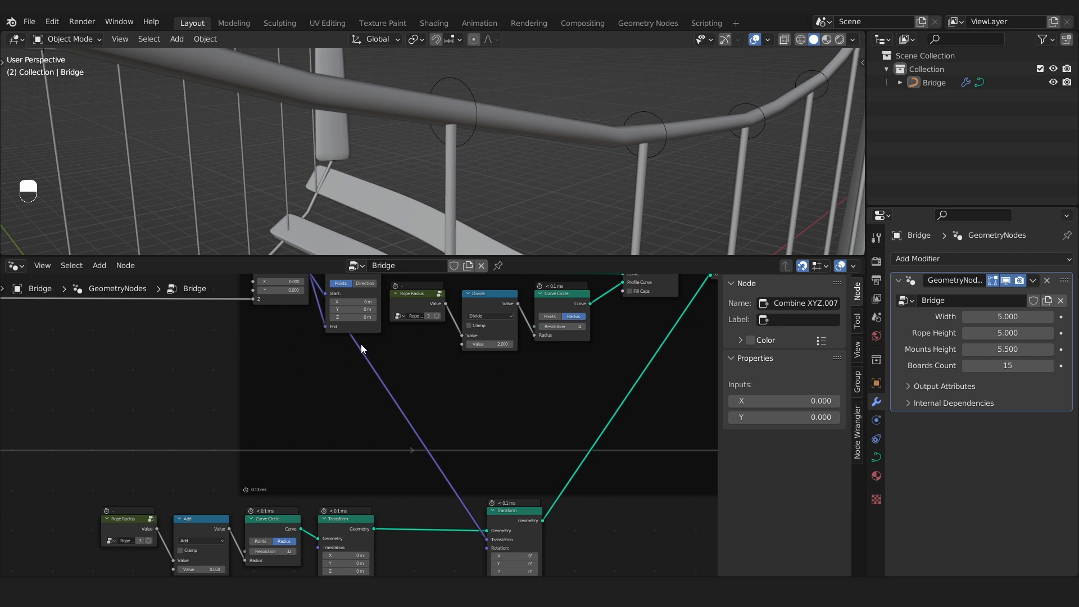
scroll(545, 548, "up", 3)
left_click_drag(568, 530, 573, 477, "alt+shift")
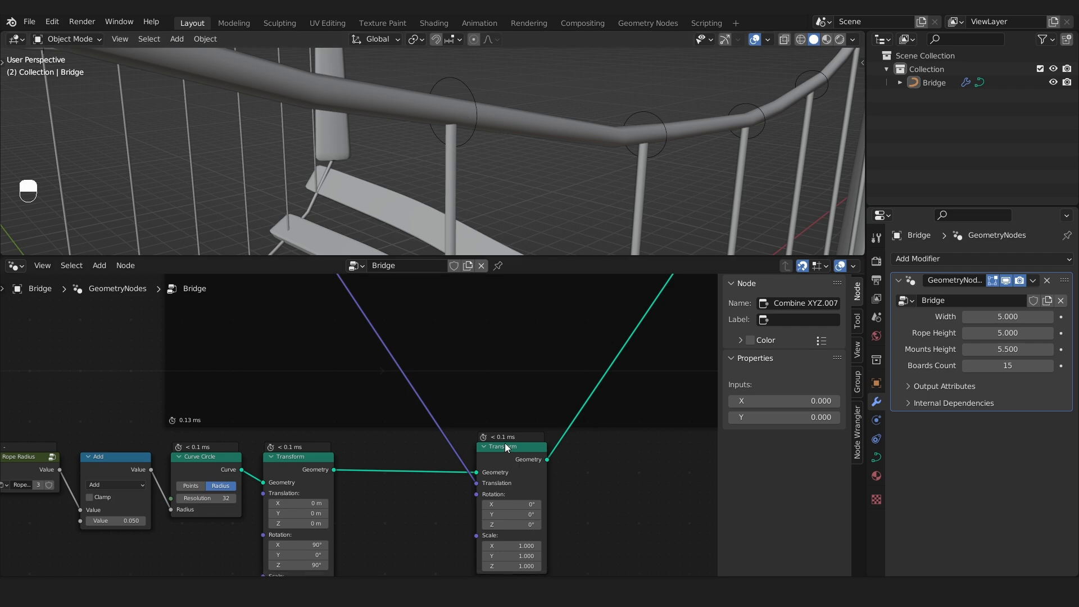
left_click_drag(505, 445, 626, 445)
Add a Curve to Mesh node and insert it on the link between the two Transform nodes
key("shift+a")
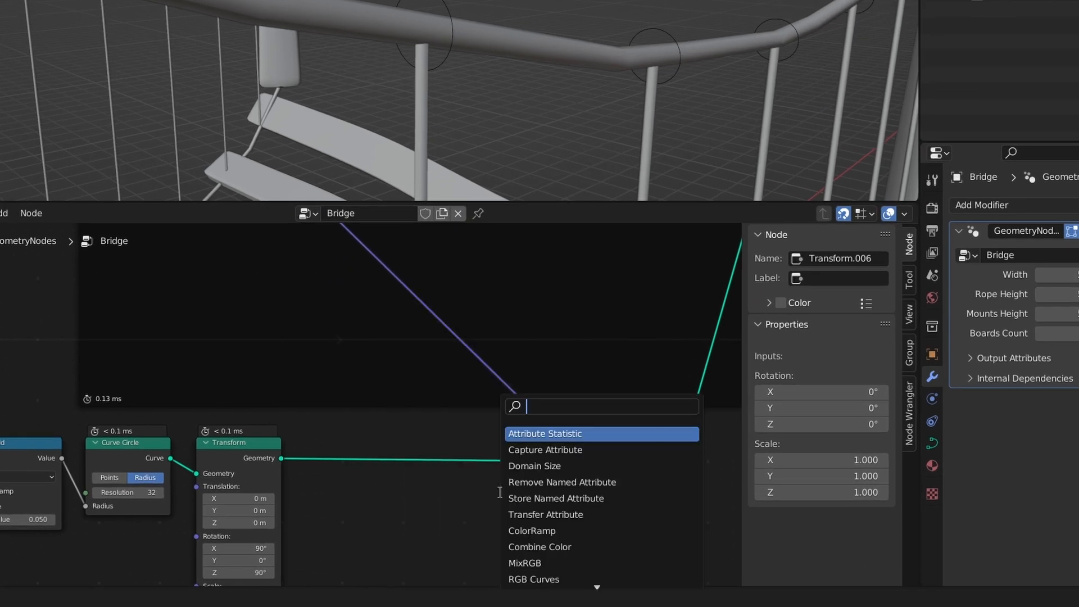
type("curve to")
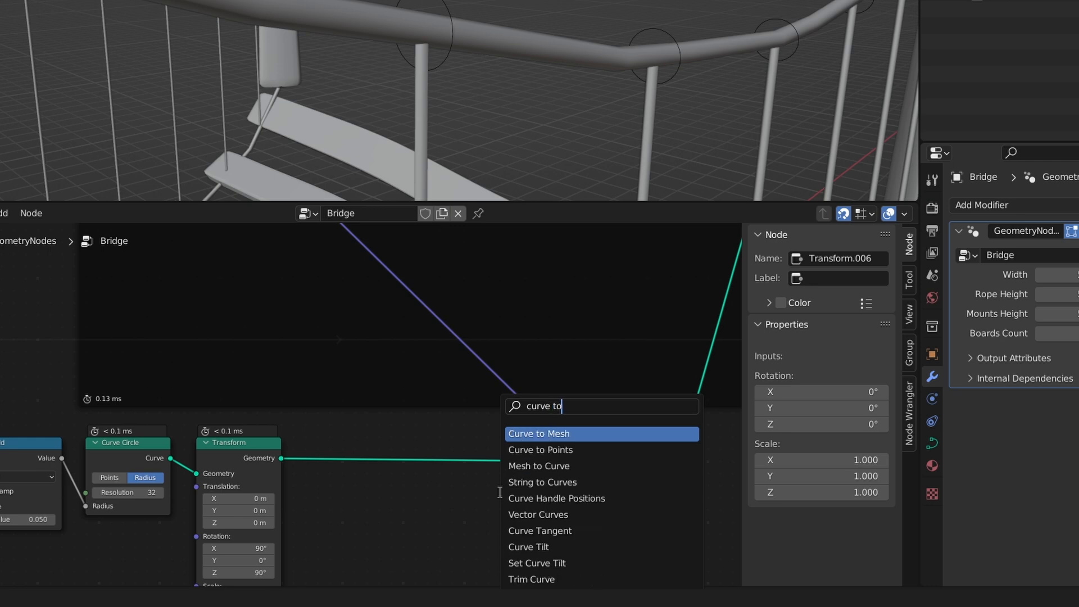
type(" mesh")
left_click(538, 433)
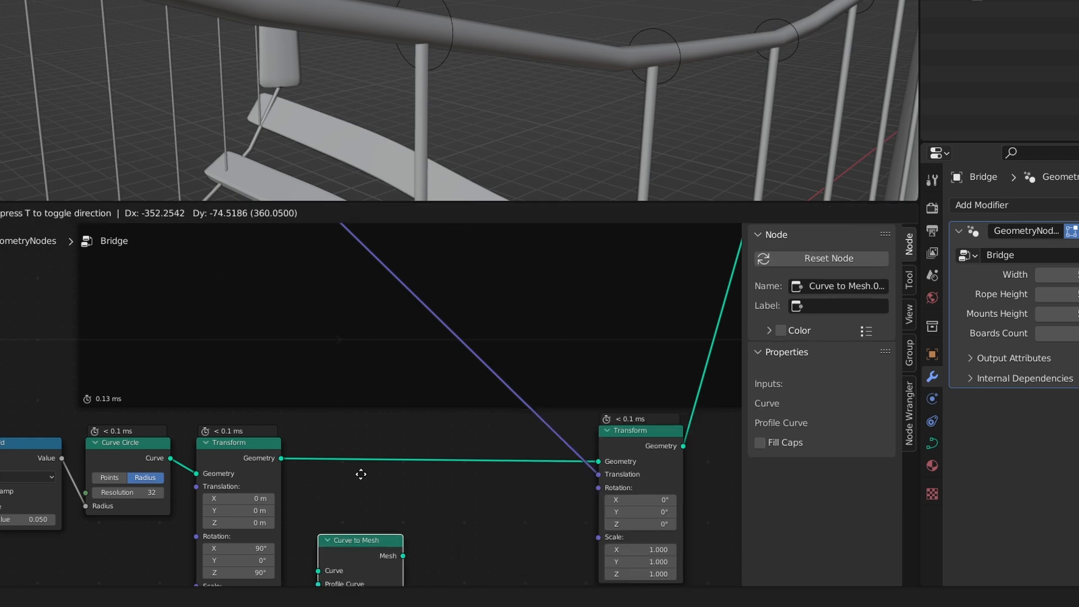
left_click(438, 523)
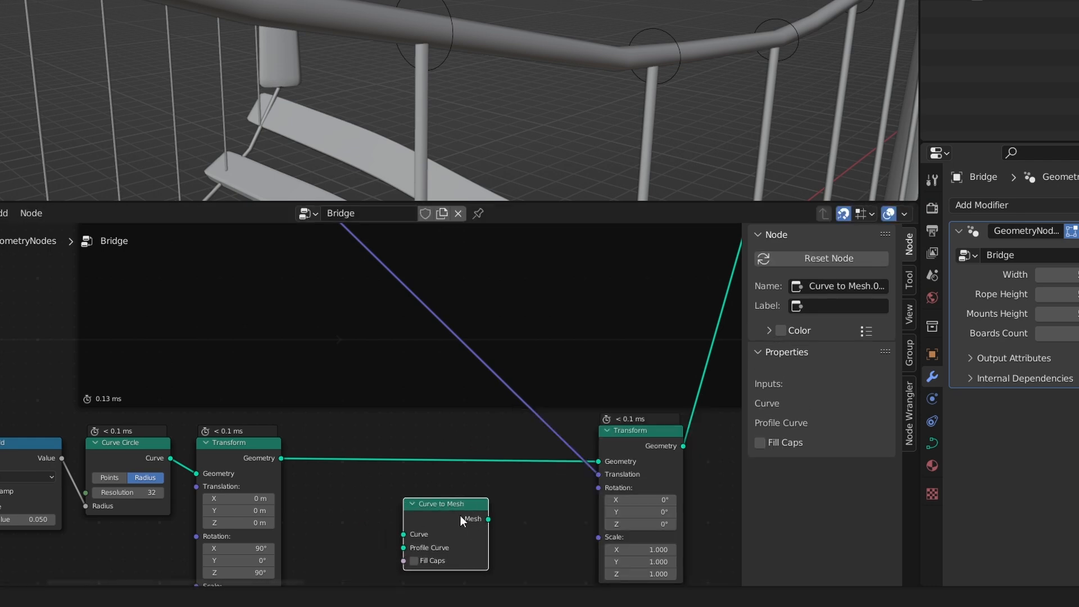
left_click(259, 455)
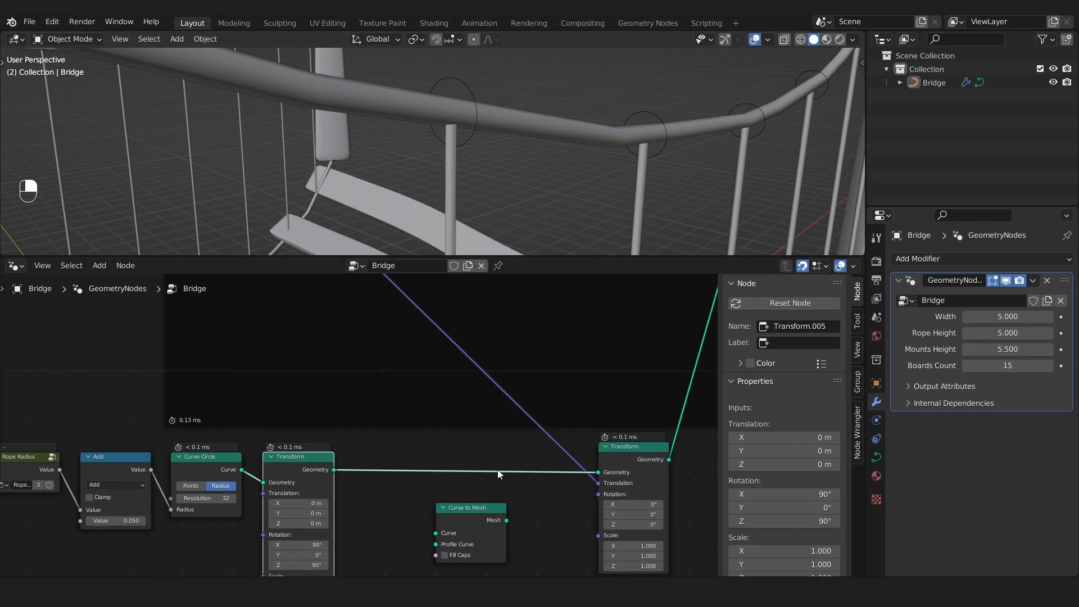
left_click(656, 450)
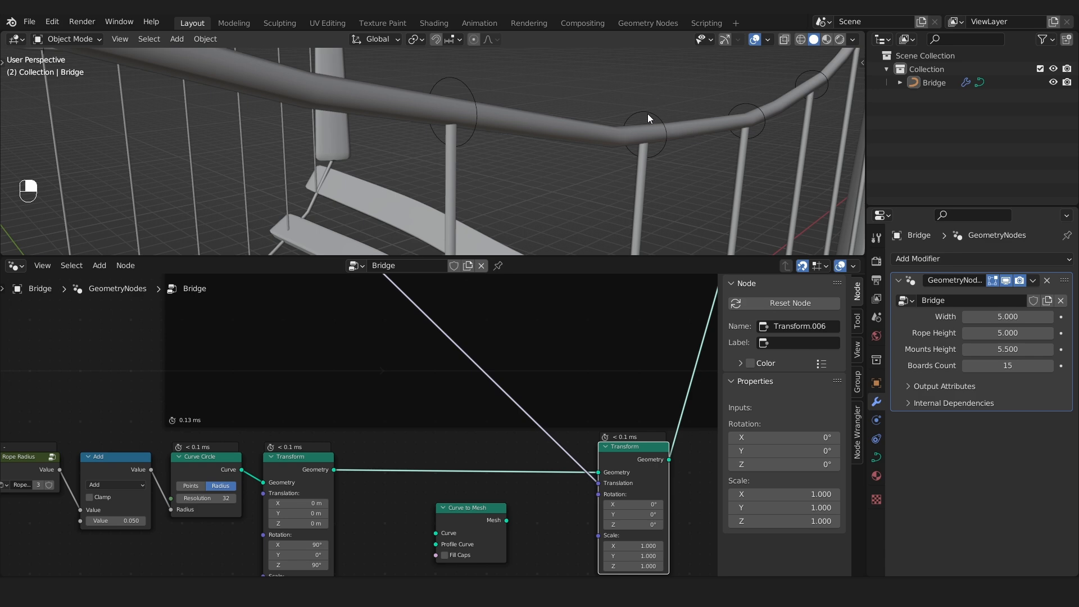
left_click_drag(473, 524, 505, 474)
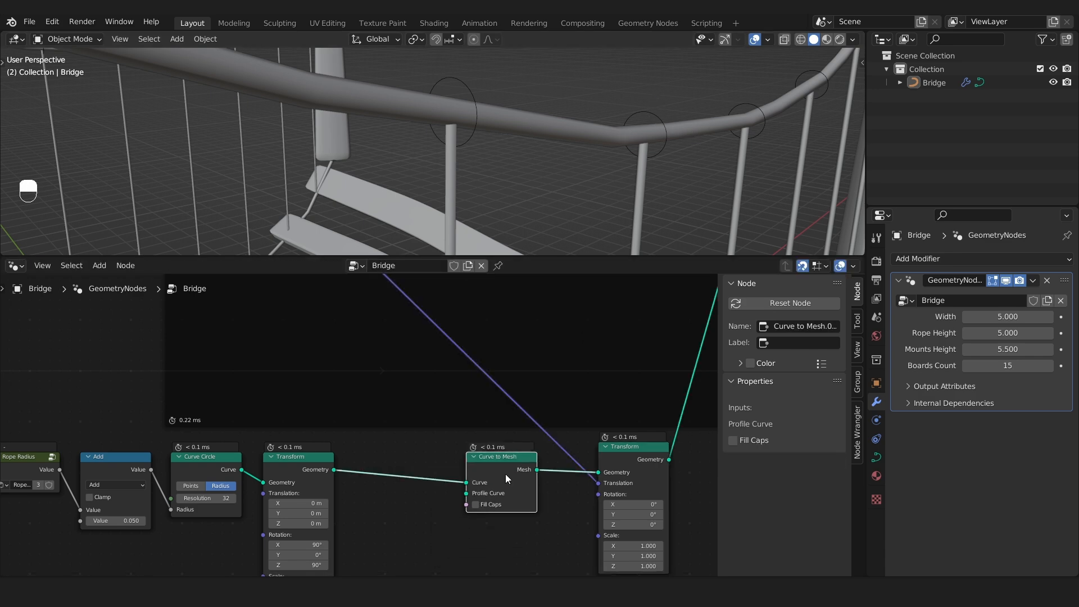
Add a Curve Circle node below the link and connect its Curve output to Curve to Mesh's Profile Curve
key("shift+a")
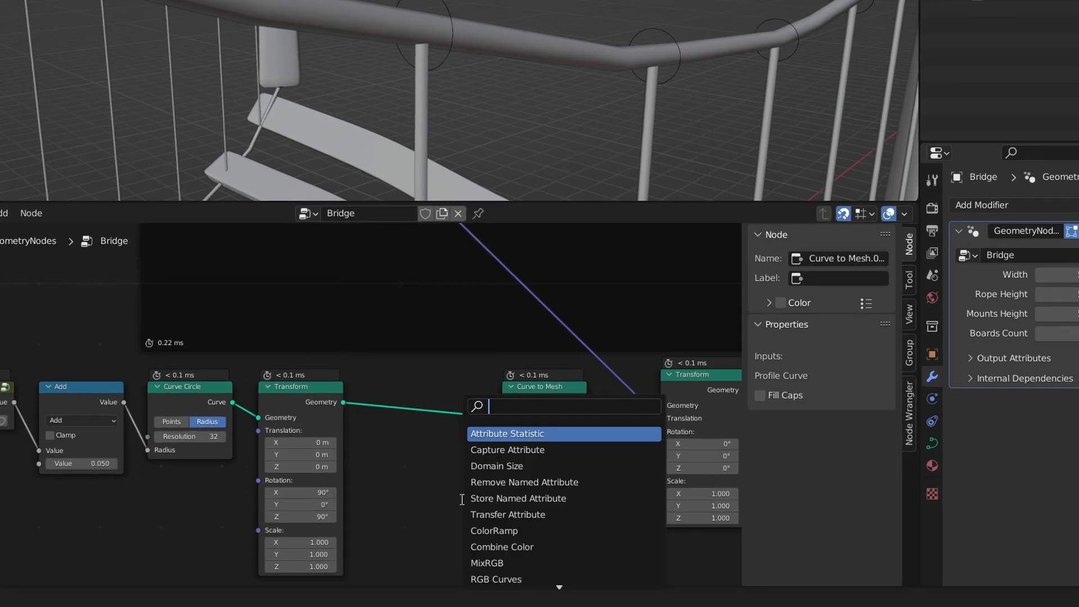
type("curve cir")
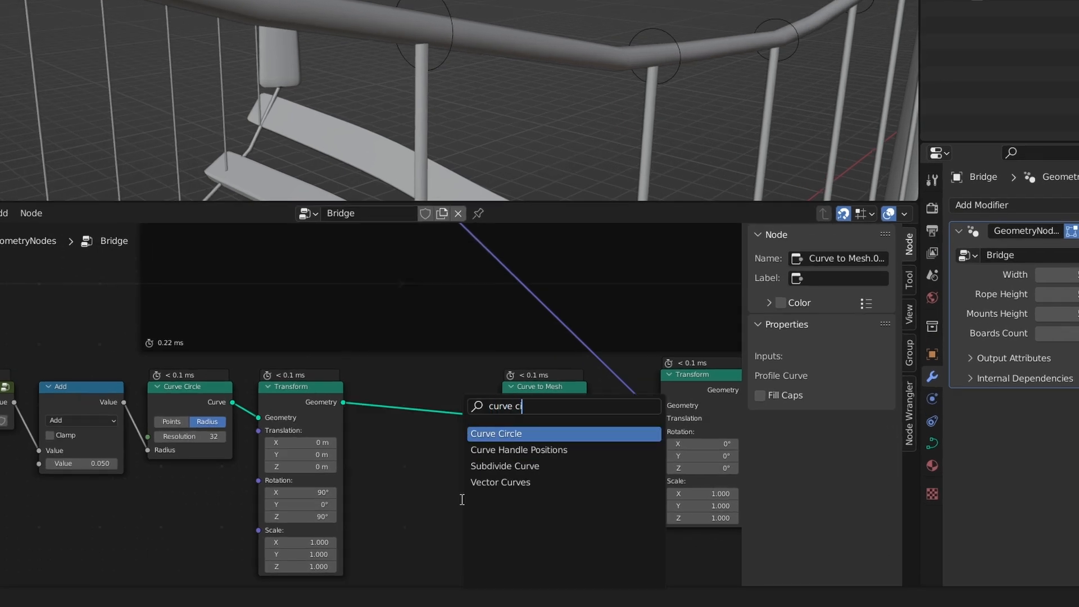
left_click(501, 434)
left_click(470, 501)
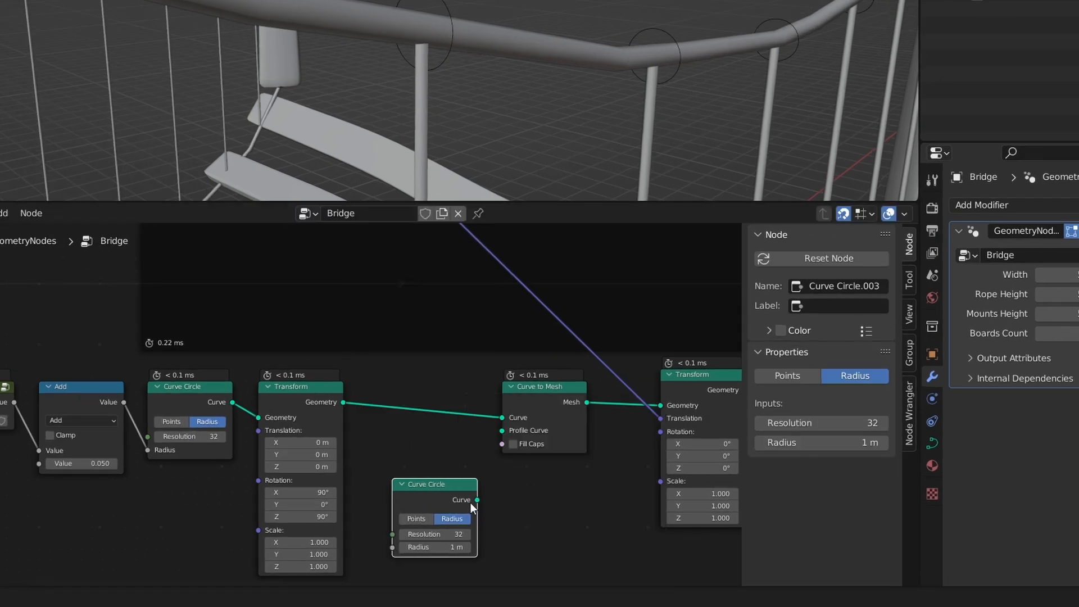
left_click_drag(474, 500, 504, 430)
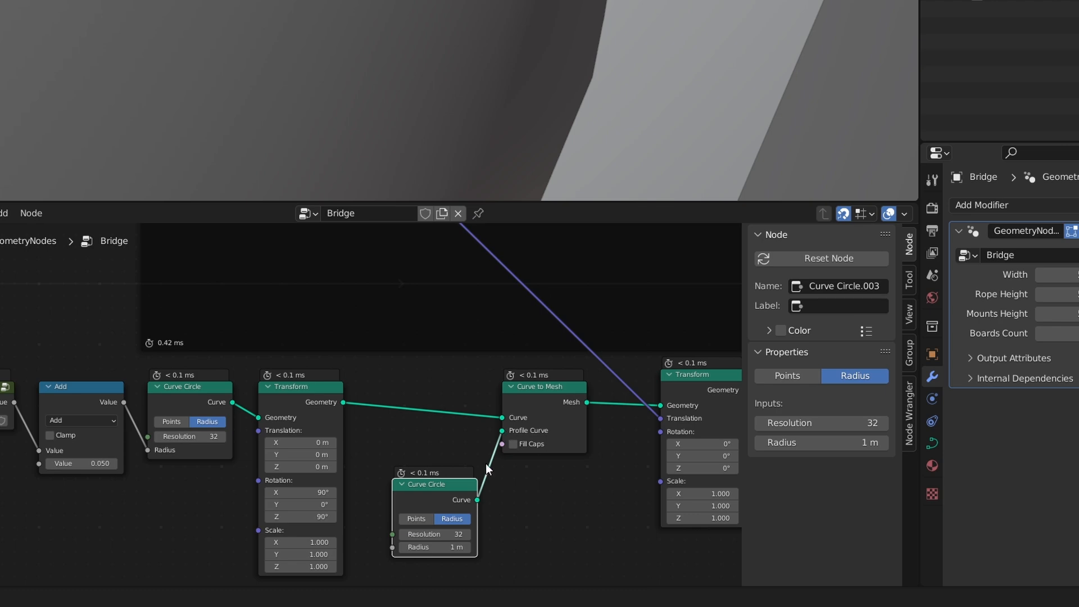
Set the profile Curve Circle's resolution to 6 and its radius to 0.02 m, and inspect the rings
scroll(438, 499, "up", 5)
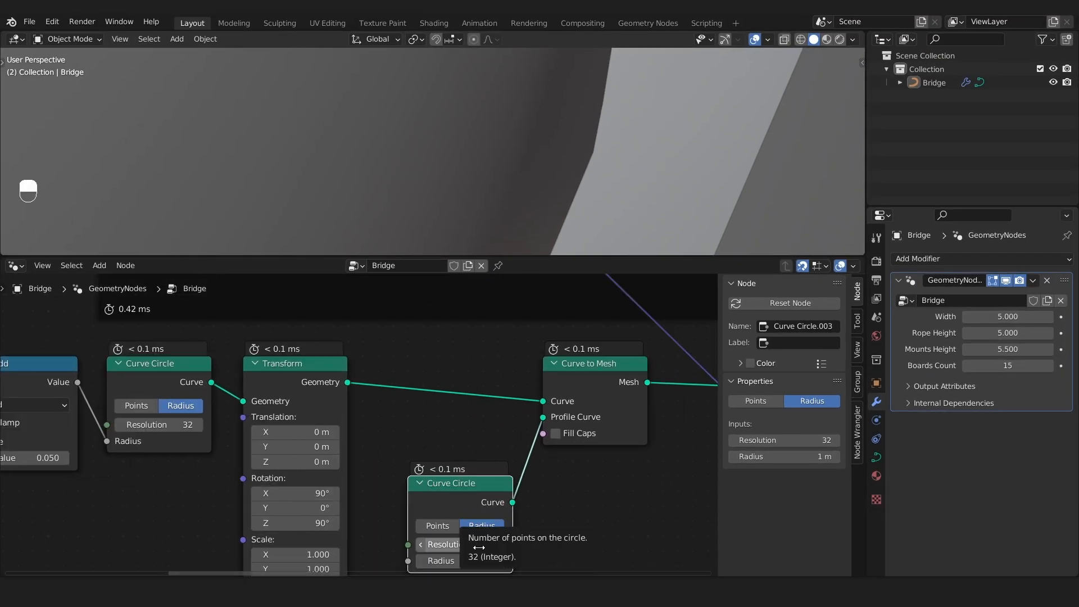
left_click(478, 548)
type("6")
key("Return")
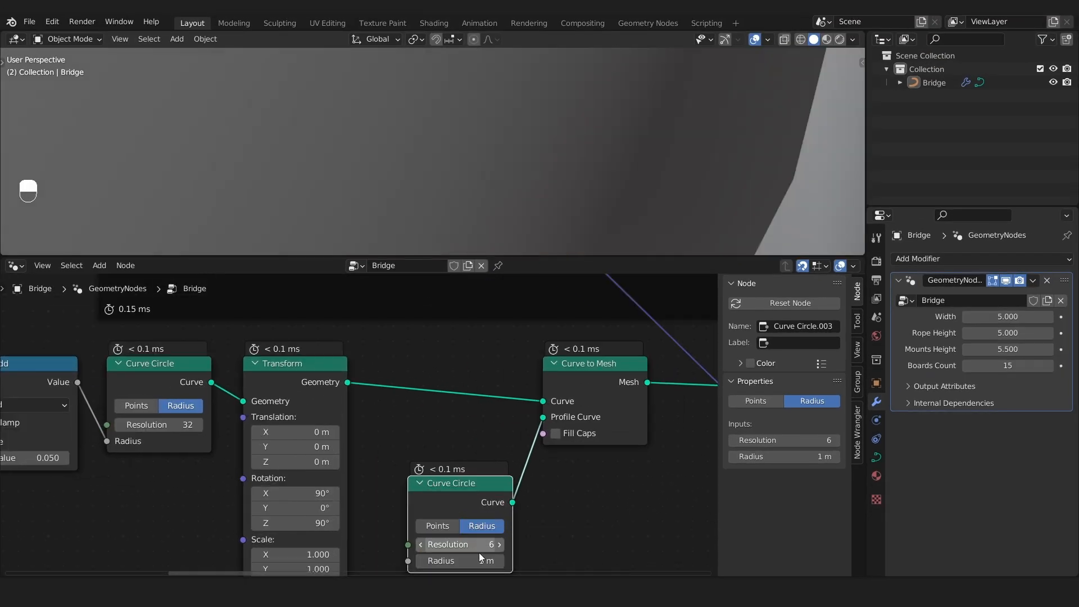
left_click(477, 561)
type("0.02")
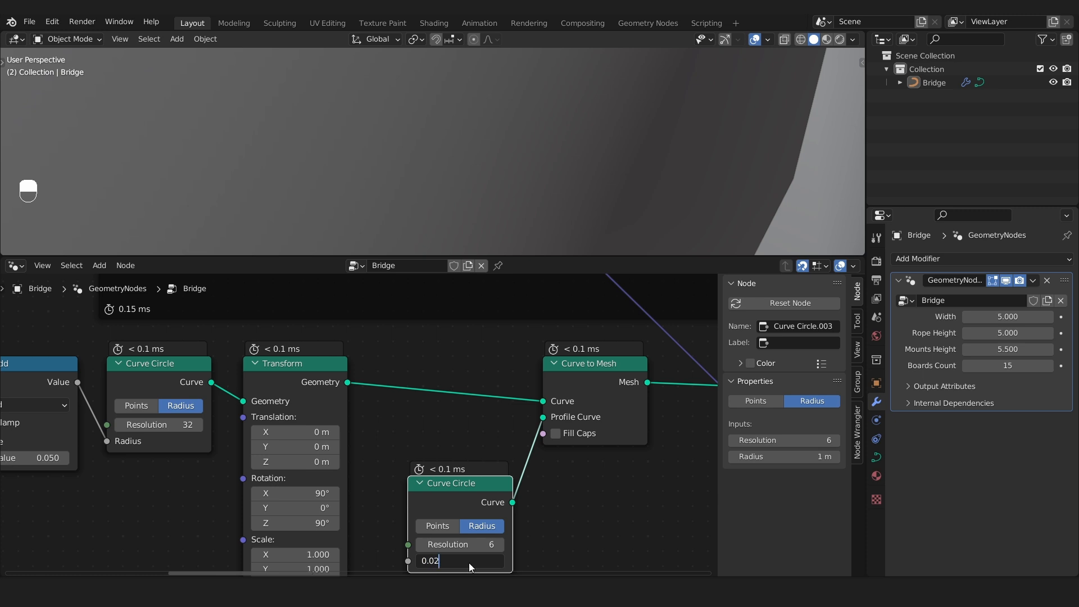
key("Return")
left_click_drag(572, 75, 553, 126, "alt")
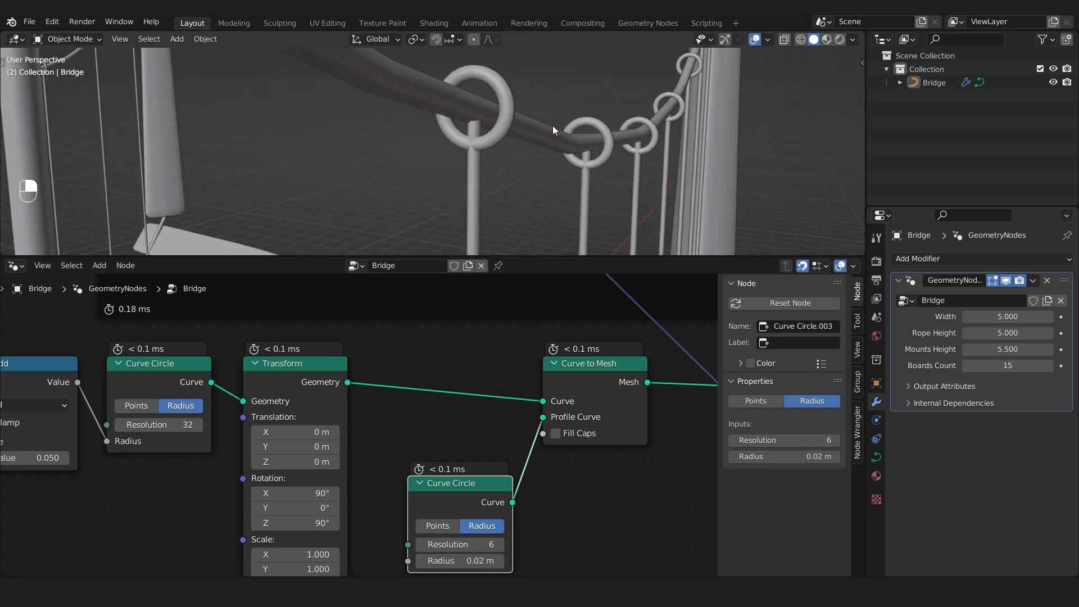
Try a radius of 0.01 m on the profile Curve Circle and bring it back to 0.02 m
left_click(464, 561)
type("0.01")
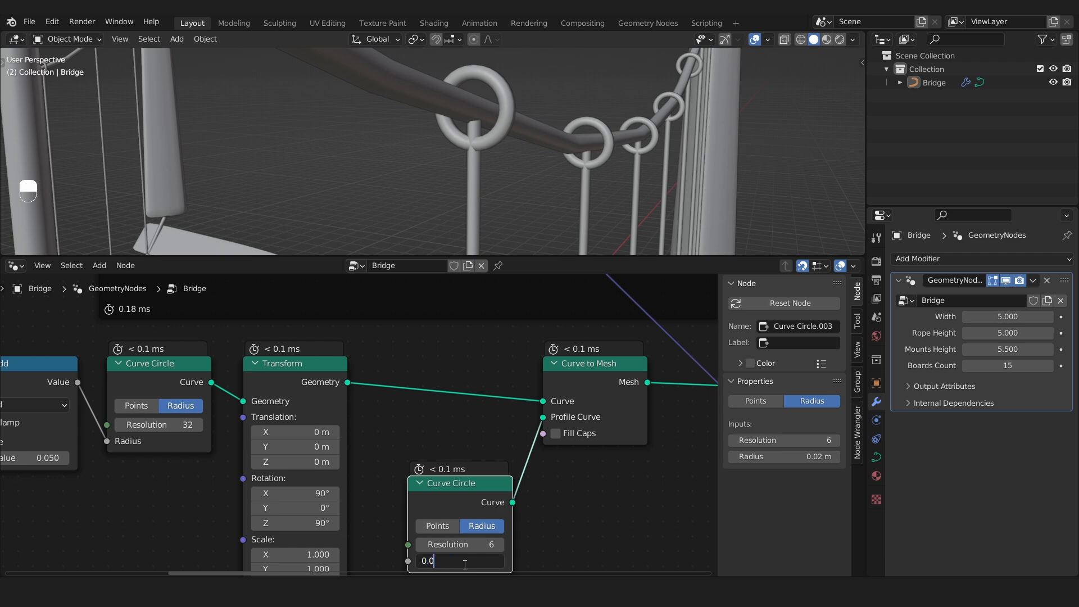
key("Return")
left_click_drag(464, 562, 472, 562)
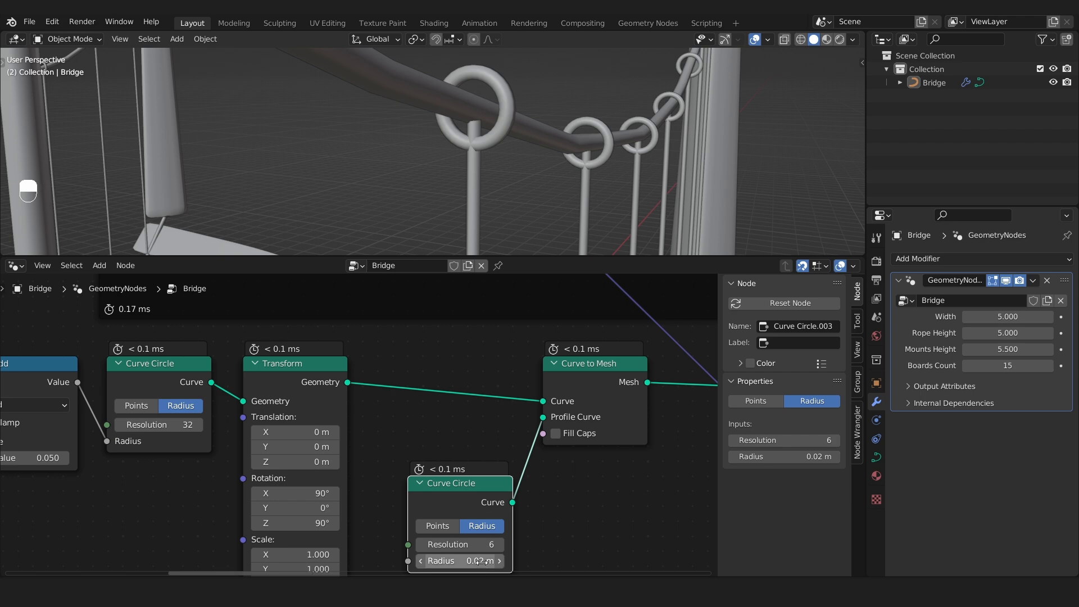
Set the Add node's value after Rope Radius to 0.015 and check how tightly the rings fit the upper rope
scroll(382, 460, "down", 2)
left_click_drag(203, 445, 340, 444, "alt+shift")
scroll(275, 443, "up", 2)
scroll(206, 455, "up", 3)
left_click_drag(232, 476, 318, 484, "alt+shift")
left_click(305, 460)
type("0.015")
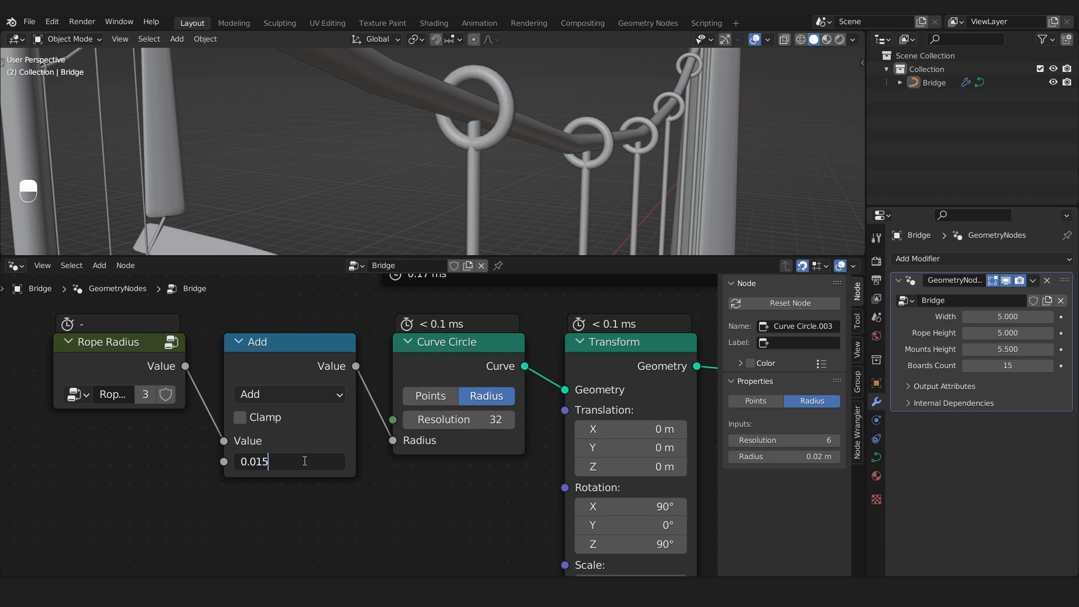
key("Return")
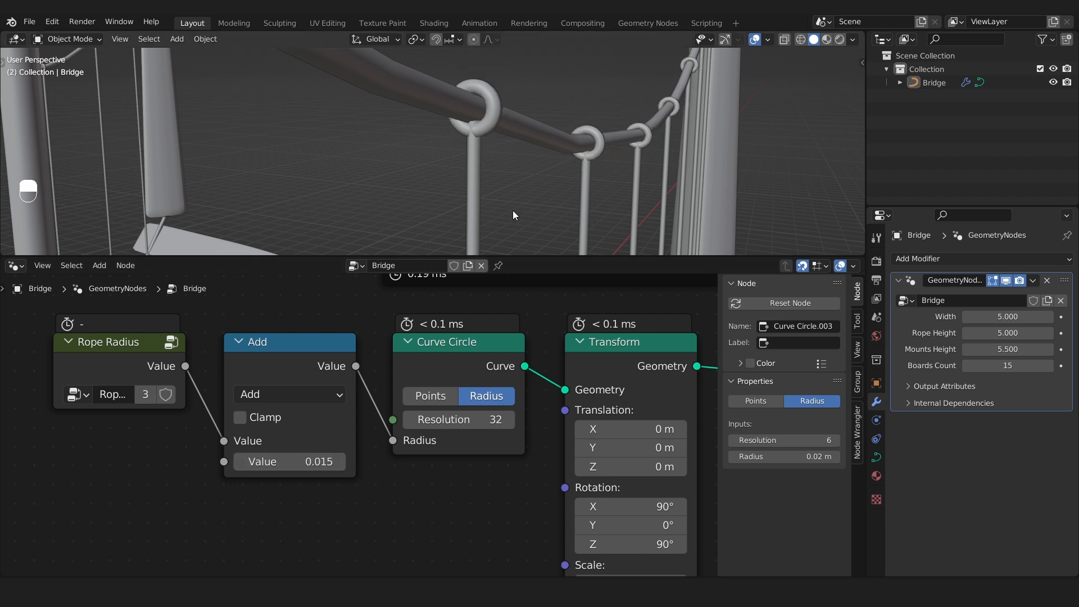
left_click_drag(495, 187, 540, 154, "alt")
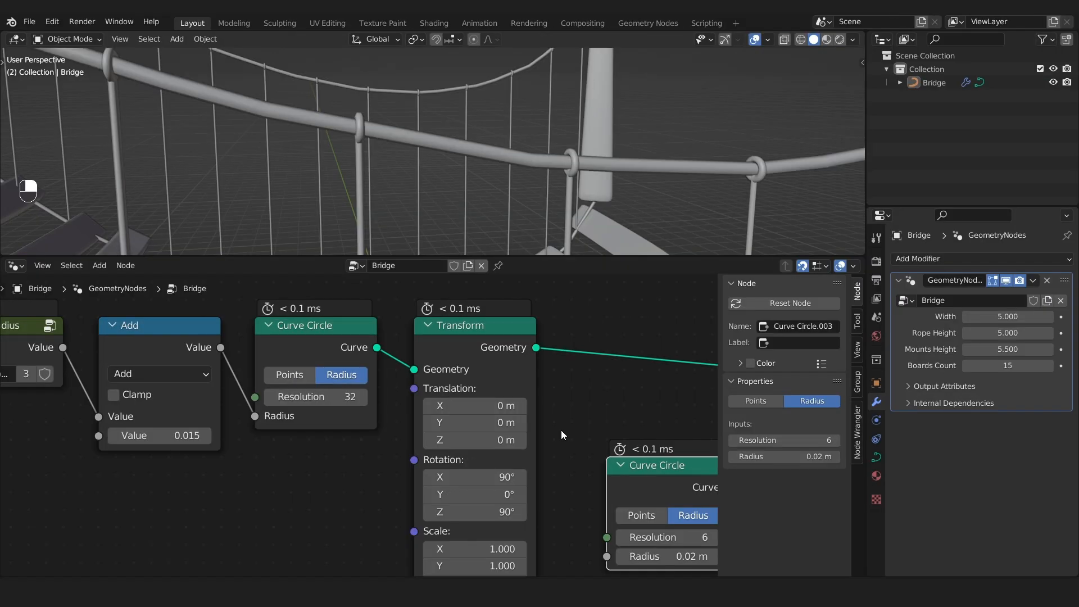
Set the resolution of the ring's main Curve Circle to 12 and inspect the whole bridge
left_click(345, 396)
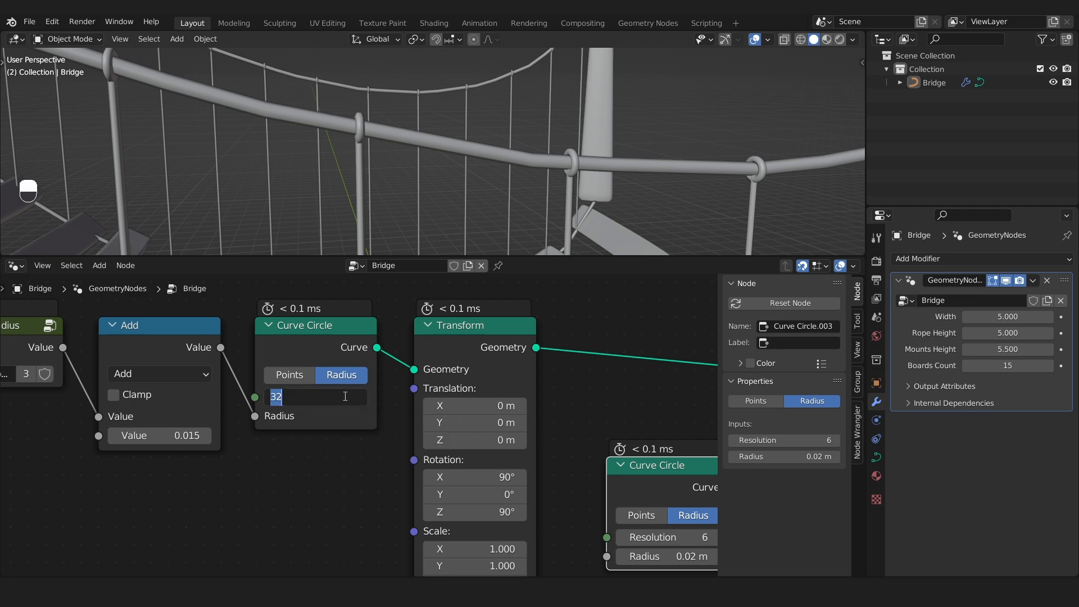
type("12")
key("Return")
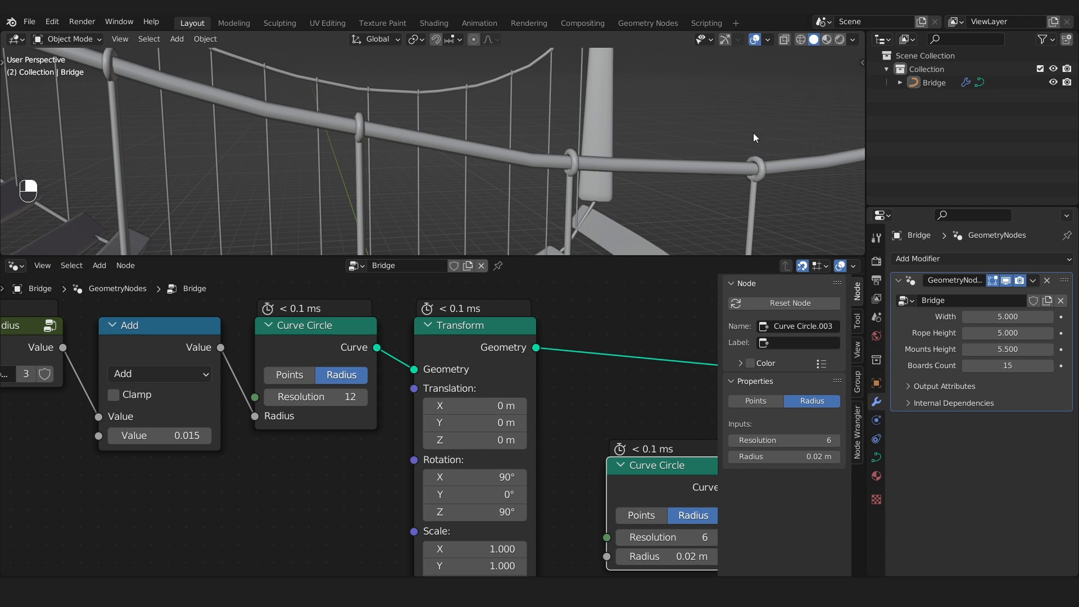
scroll(754, 133, "up", 1)
left_click_drag(774, 135, 662, 148, "alt+shift")
scroll(688, 138, "up", 1)
scroll(662, 147, "down", 12)
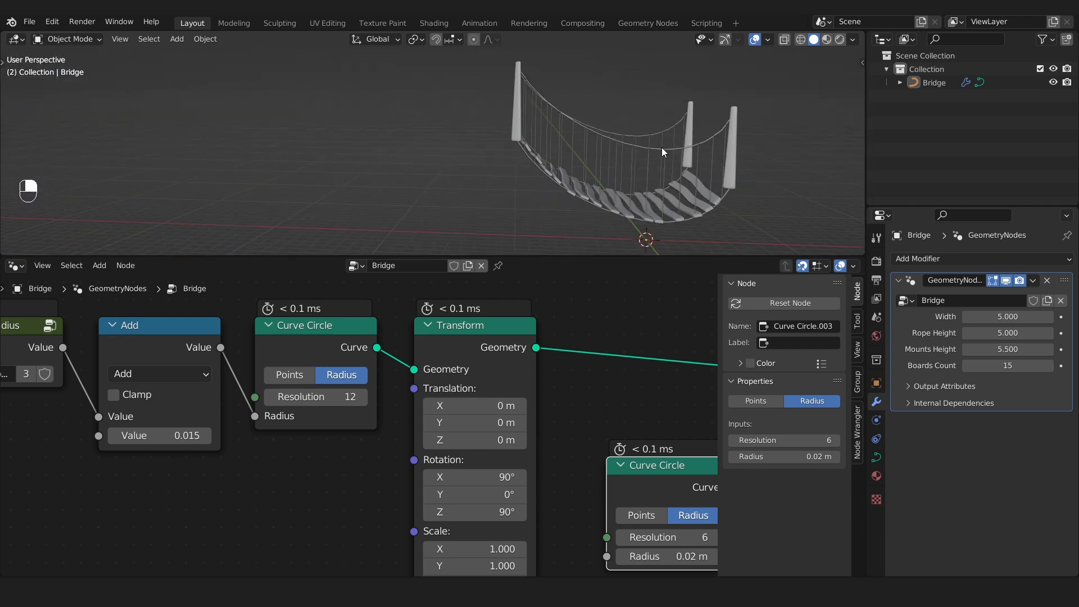
Maximize the node editor and move the Combine XYZ node in the Vertical Ropes frame further away from the Curve Line node
scroll(584, 167, "up", 10)
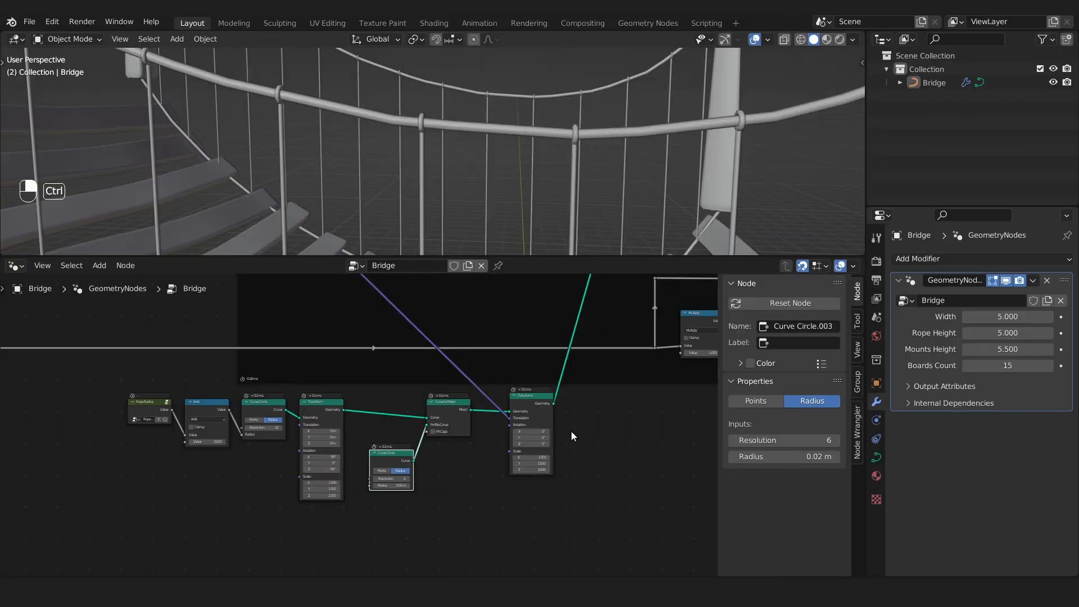
key("ctrl+space")
scroll(570, 430, "down", 3)
middle_click_drag(715, 421, 596, 445)
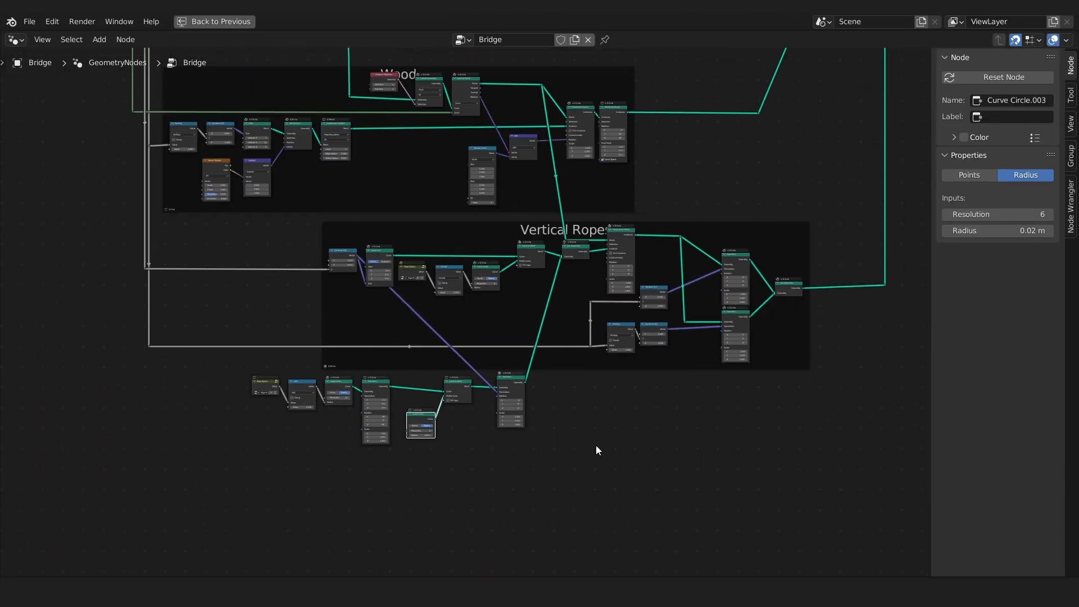
scroll(550, 309, "up", 3)
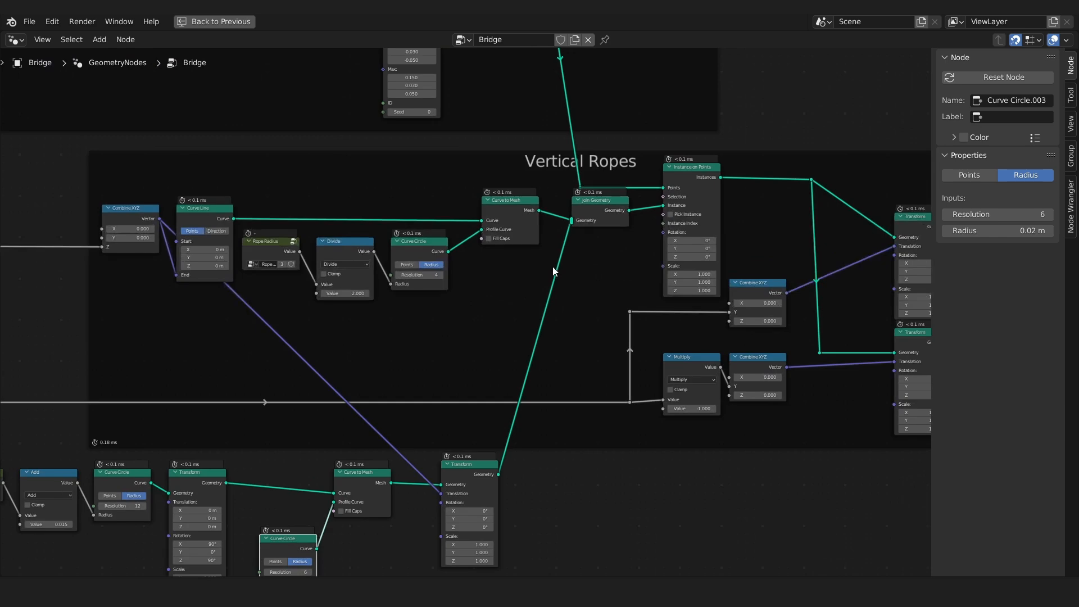
scroll(551, 266, "down", 1)
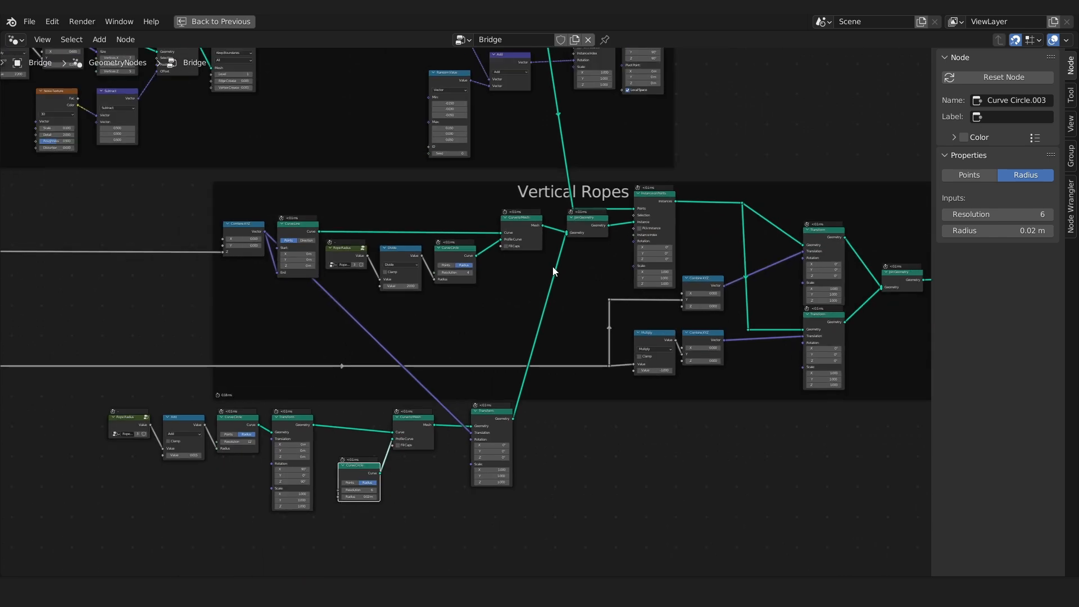
scroll(227, 235, "up", 3)
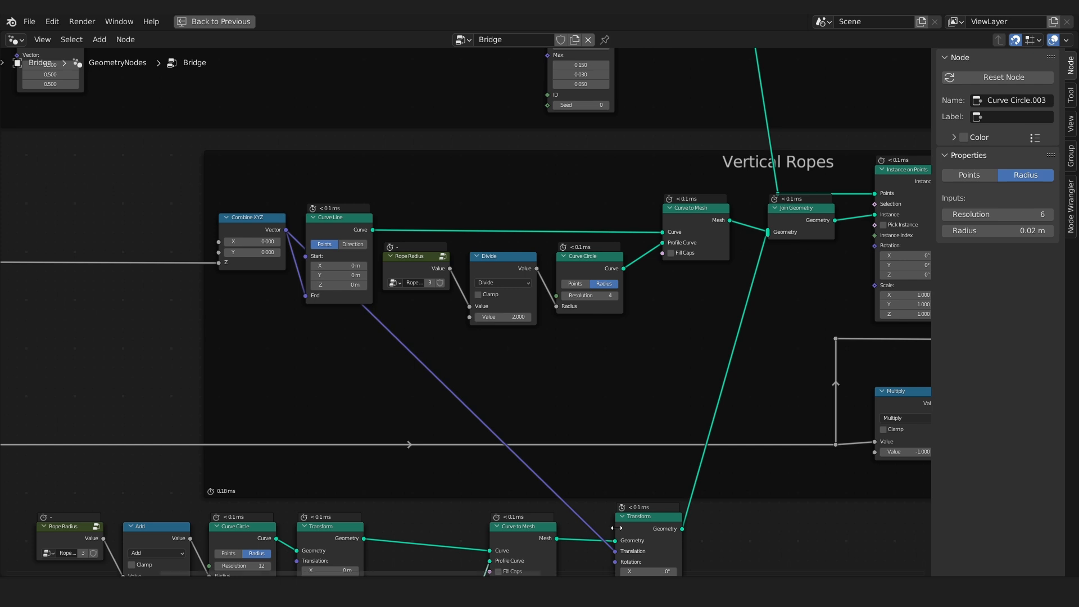
scroll(232, 222, "up", 2)
scroll(232, 222, "down", 1)
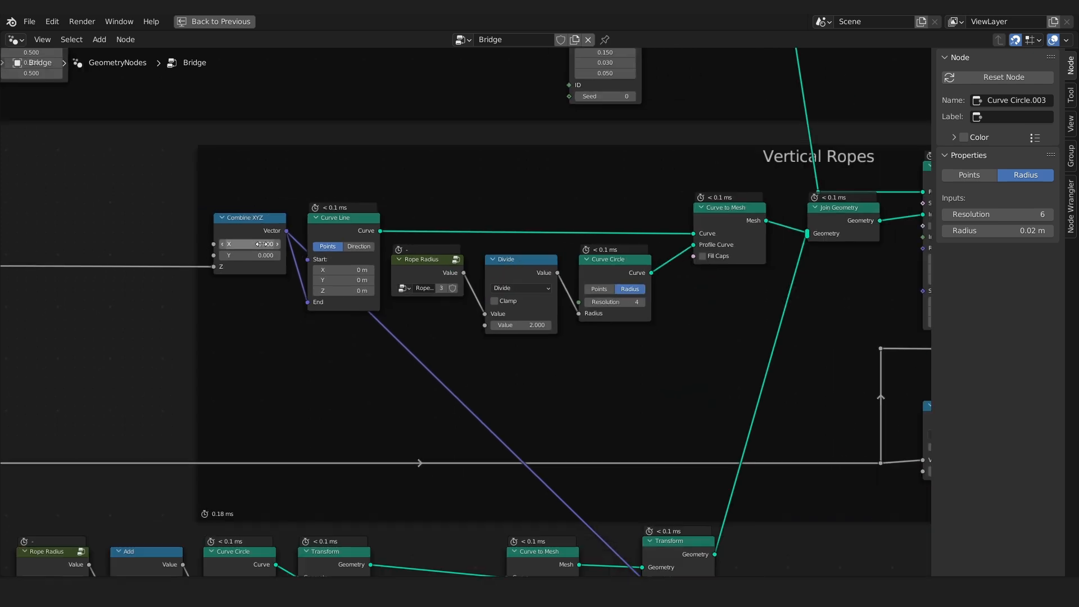
left_click_drag(255, 231, 189, 230)
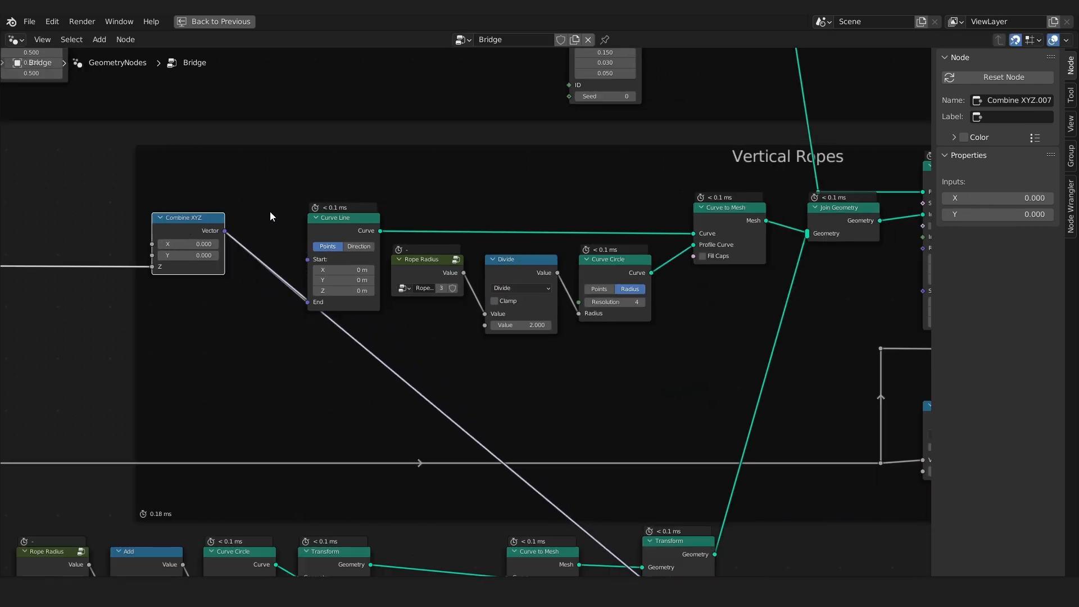
Route the Combine XYZ vector link through two reroute points, one beside the node and one near the lower edge of the Vertical Ropes frame
right_click_drag(278, 193, 258, 368, "ctrl")
left_click_drag(298, 297, 255, 241)
right_click_drag(365, 419, 498, 360, "shift")
key("g")
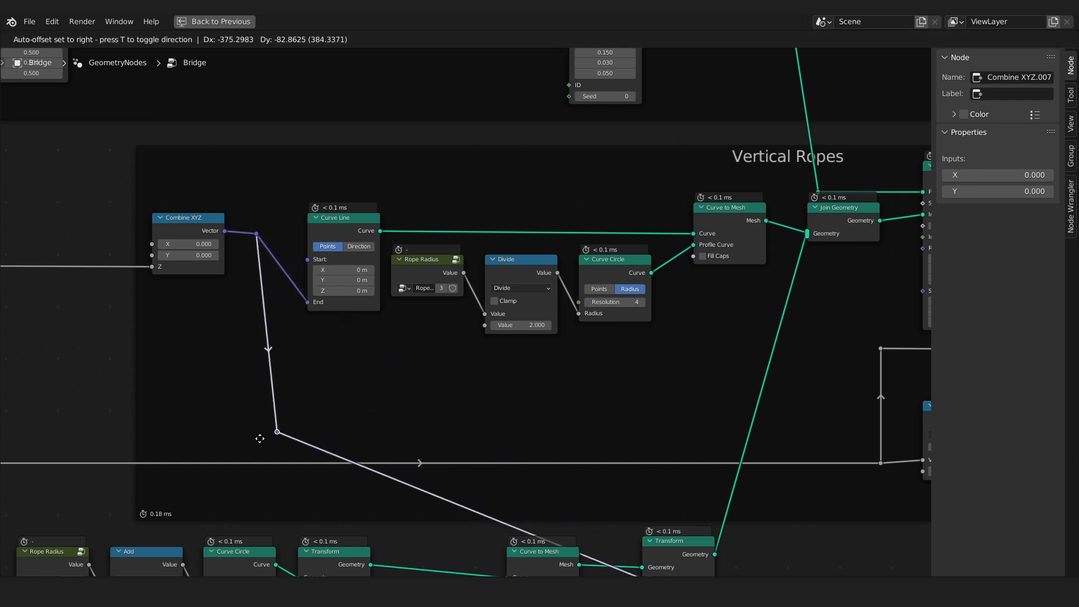
left_click(253, 514)
Add a reroute to the vector link just above the final ring Transform and shift that Transform slightly further along the chain
middle_click_drag(438, 563, 426, 510, "shift")
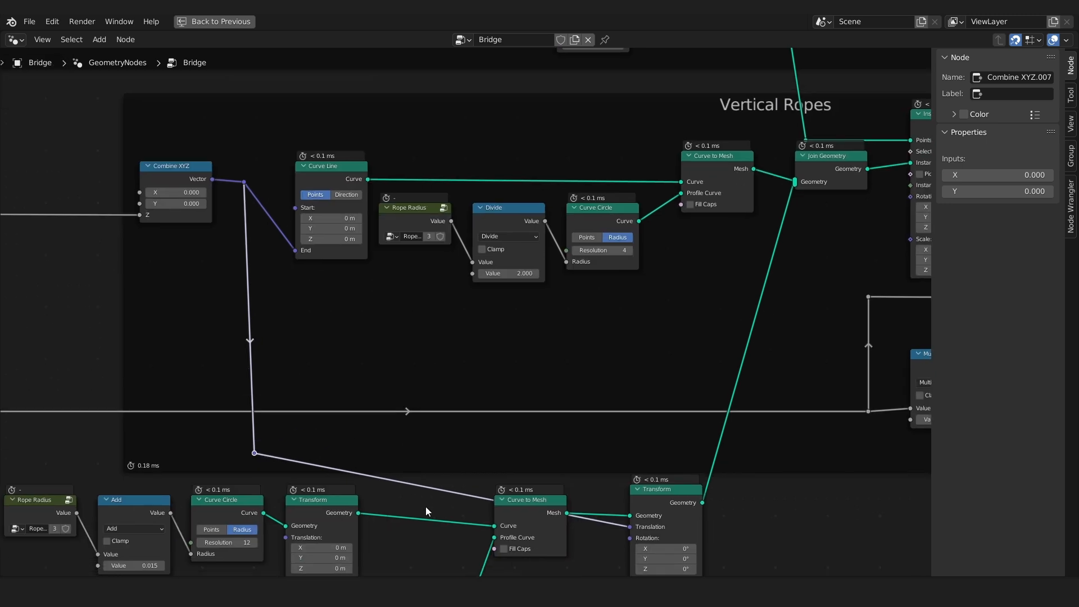
right_click_drag(427, 509, 441, 477, "shift")
left_click_drag(433, 487, 600, 446)
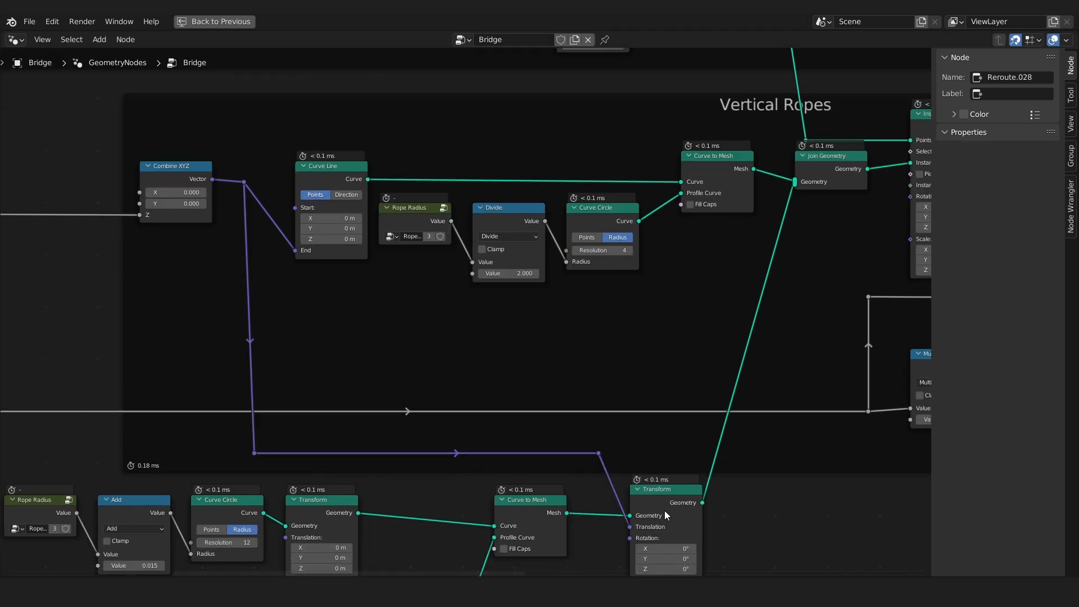
left_click_drag(652, 500, 682, 500)
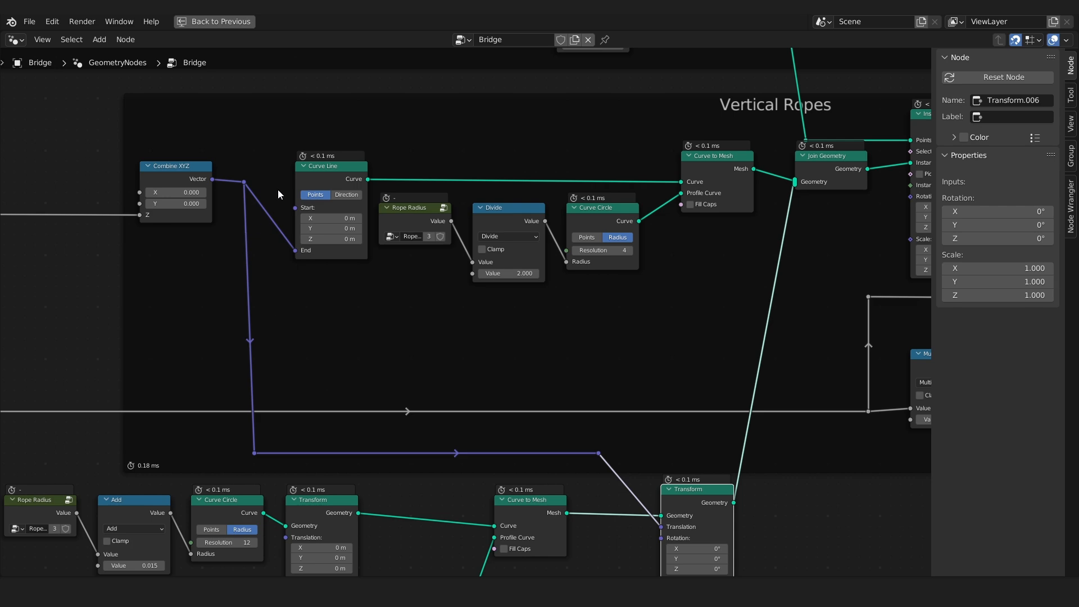
left_click(245, 183)
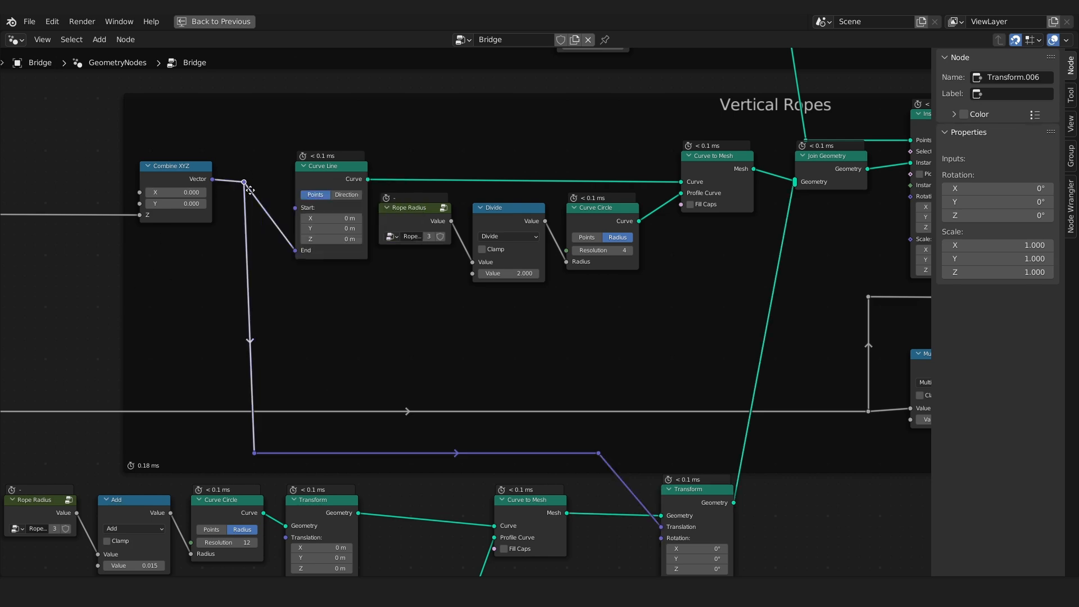
left_click_drag(250, 190, 250, 189)
Move the ring's profile Curve Circle node slightly higher, beside the Curve to Mesh node
scroll(557, 441, "down", 3)
middle_click_drag(557, 441, 604, 341)
scroll(526, 446, "down", 1)
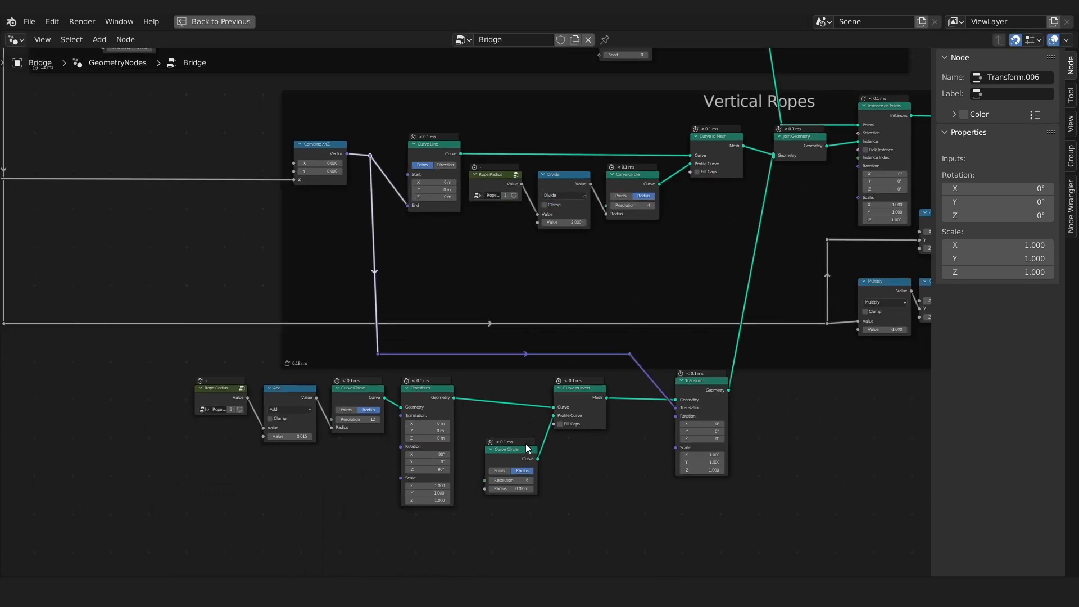
left_click_drag(526, 446, 516, 427)
Nudge the reroute above the Join Geometry node that carries the points link into Instance on Points
middle_click_drag(822, 423, 639, 438)
scroll(607, 128, "up", 5)
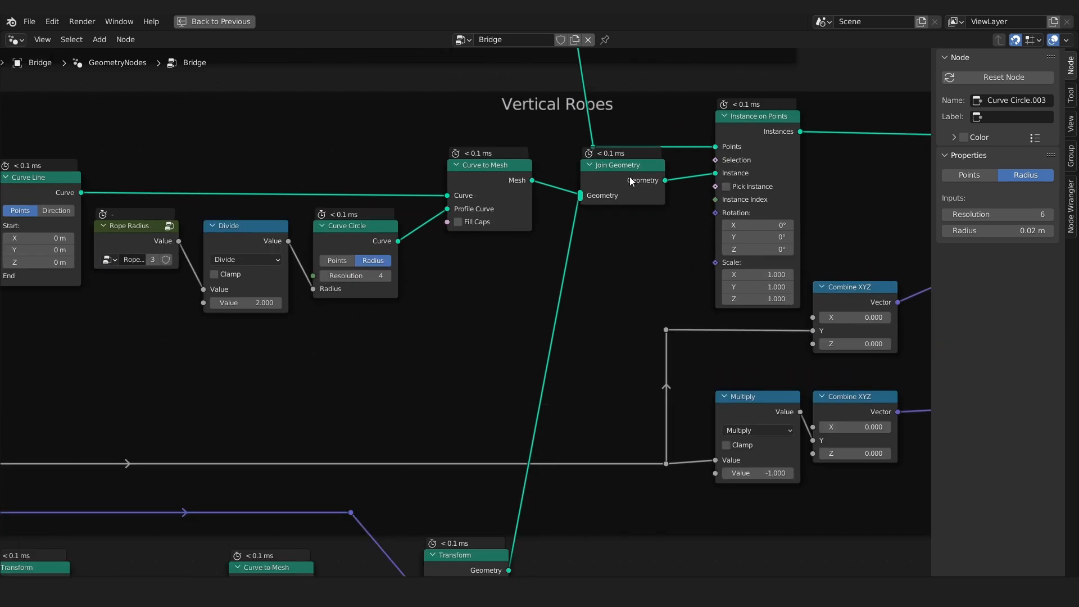
left_click(629, 177)
scroll(650, 229, "down", 2)
scroll(573, 472, "up", 2)
scroll(535, 493, "down", 2)
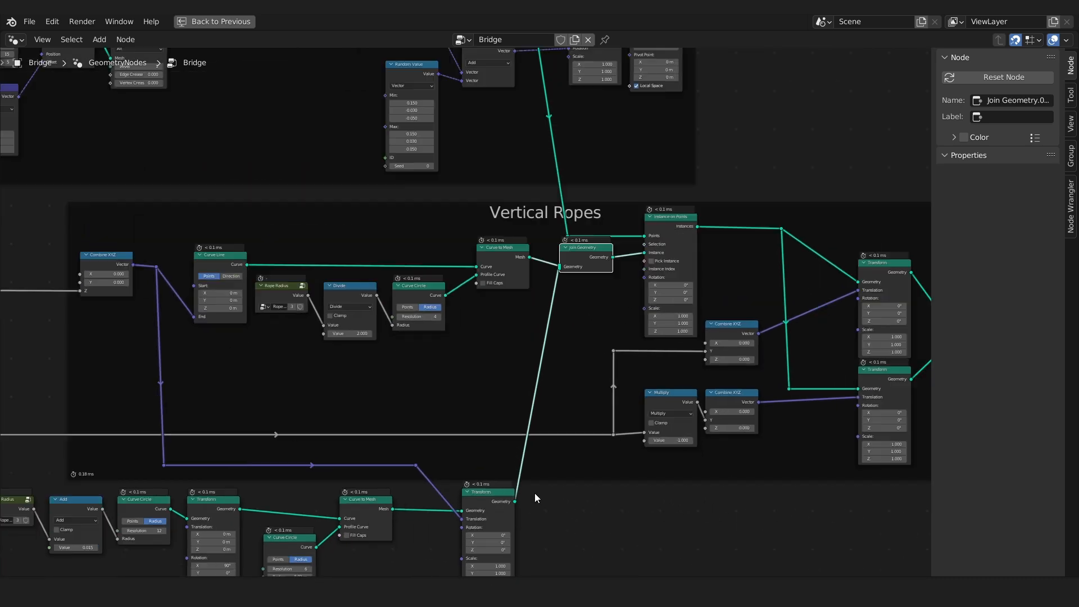
scroll(545, 477, "down", 3)
middle_click_drag(553, 514, 674, 464)
scroll(674, 464, "up", 3)
scroll(713, 144, "up", 3)
middle_click_drag(713, 144, 662, 226)
scroll(662, 226, "up", 3)
left_click_drag(636, 283, 637, 266)
scroll(684, 344, "down", 8)
left_click(695, 551)
middle_click_drag(694, 551, 671, 448)
scroll(644, 471, "down", 3)
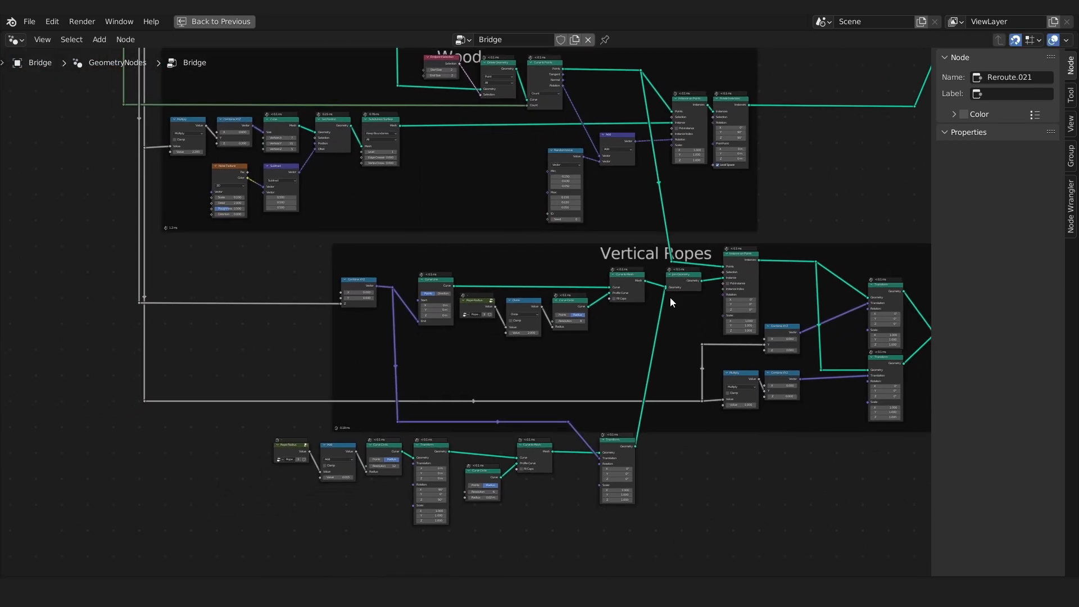
Group all the ring nodes below the Vertical Ropes frame into a new frame labelled Knots
left_click(681, 278)
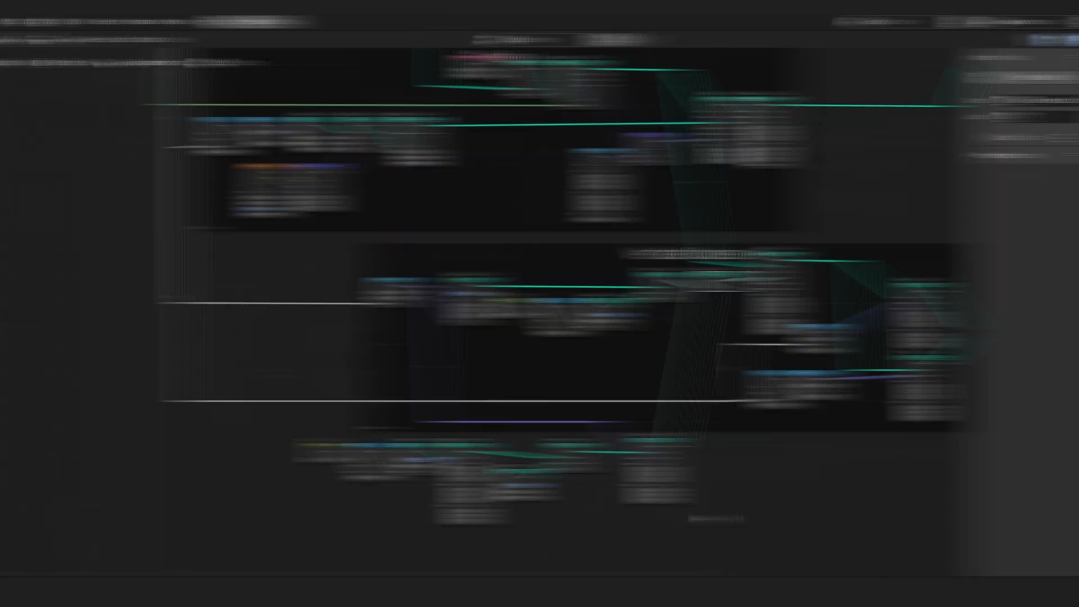
scroll(683, 521, "down", 2)
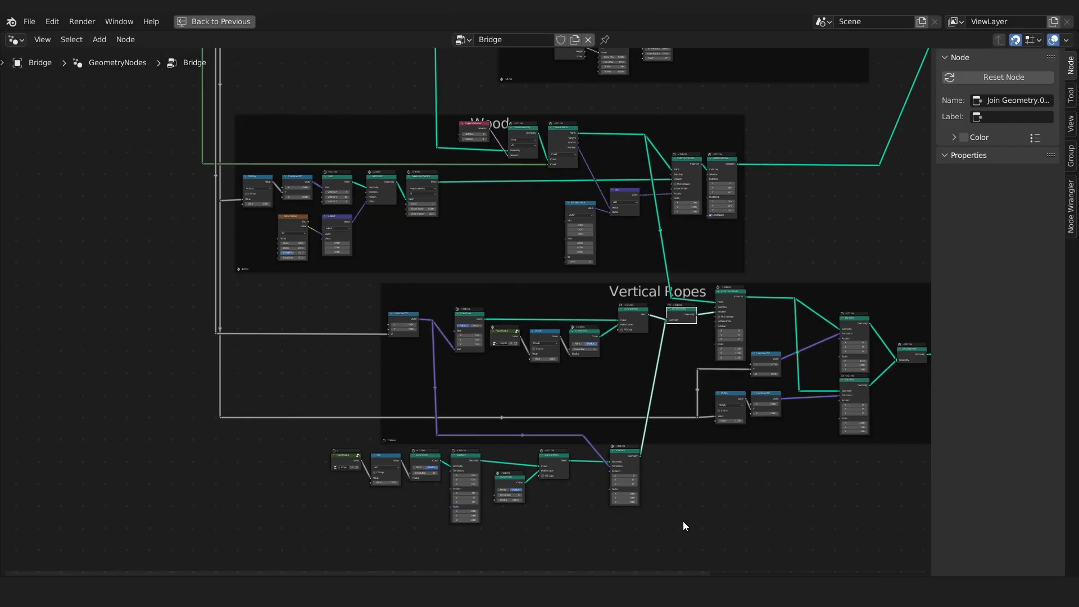
middle_click_drag(683, 521, 715, 455)
left_click(709, 390)
left_click_drag(709, 390, 274, 512)
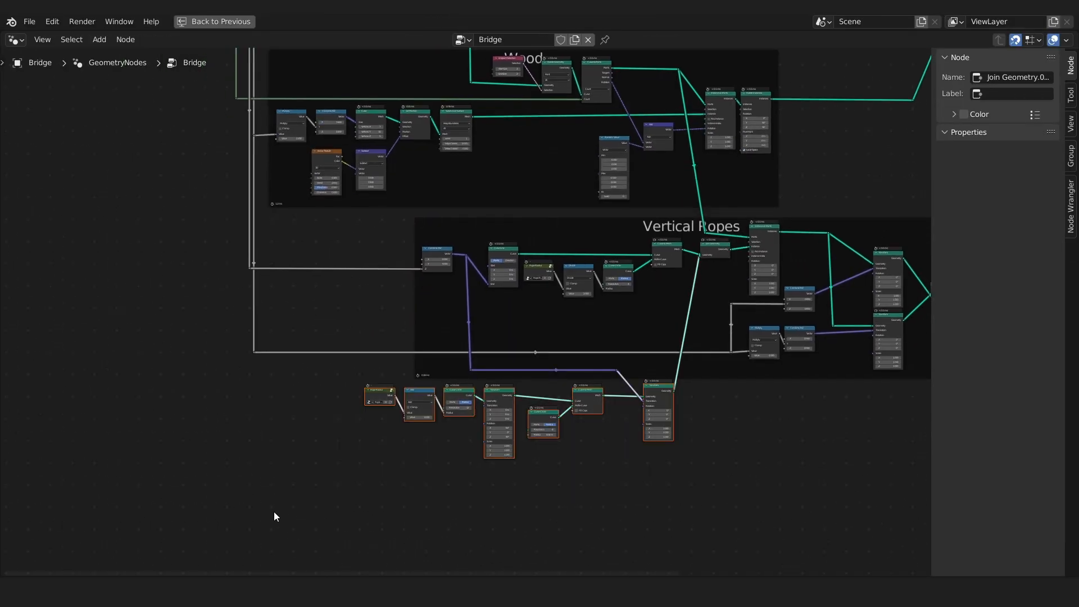
key("ctrl+j")
key("F2")
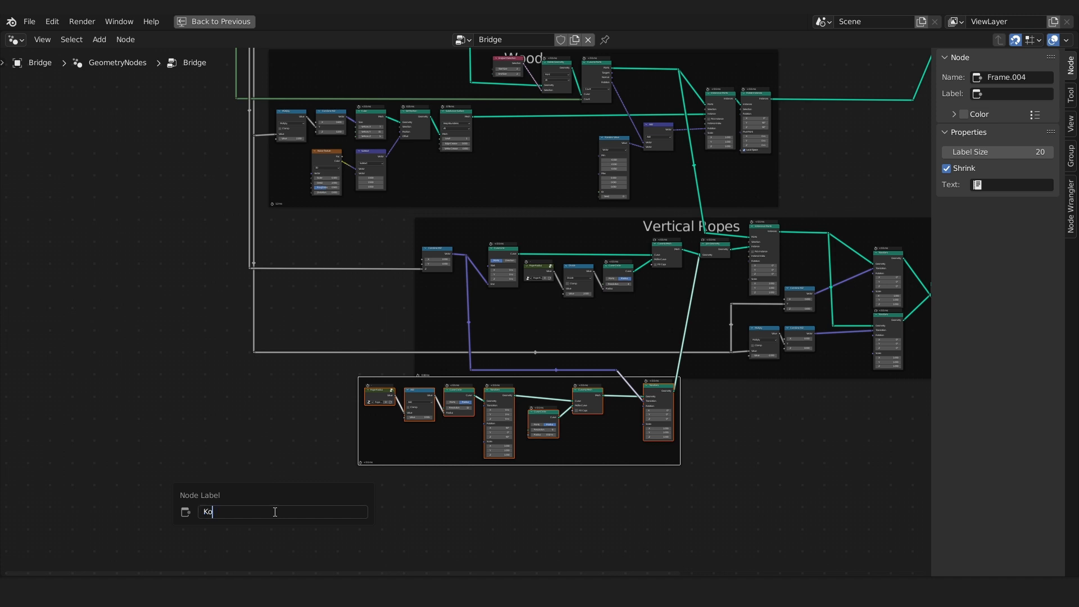
type("Knots")
key("Return")
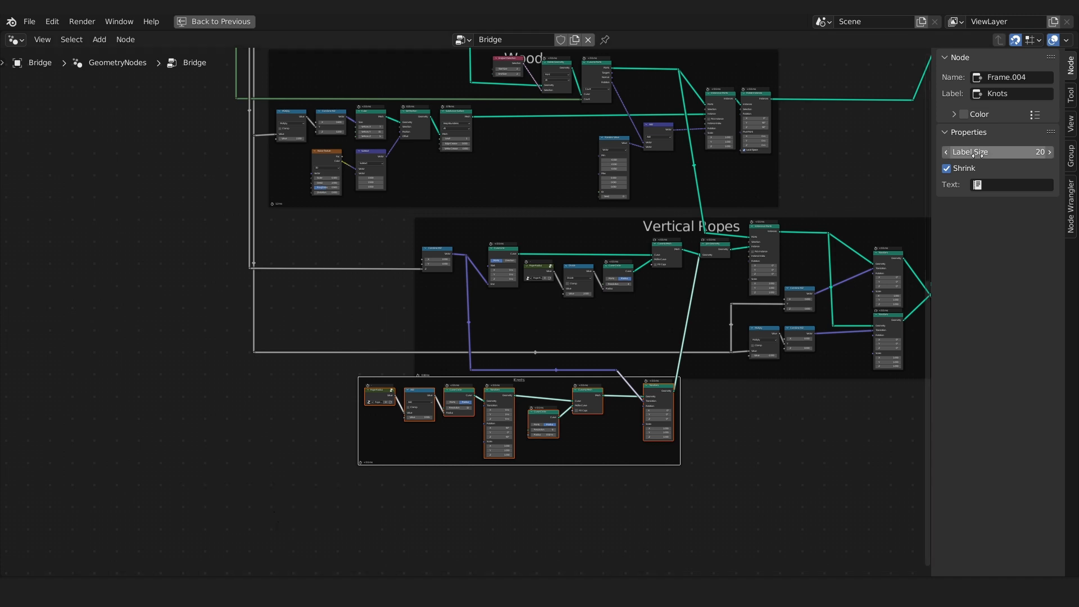
Set the Knots frame's label size to 64, and restore the full layout to inspect the rings on the ropes
left_click_drag(980, 152, 1070, 149)
left_click(819, 476)
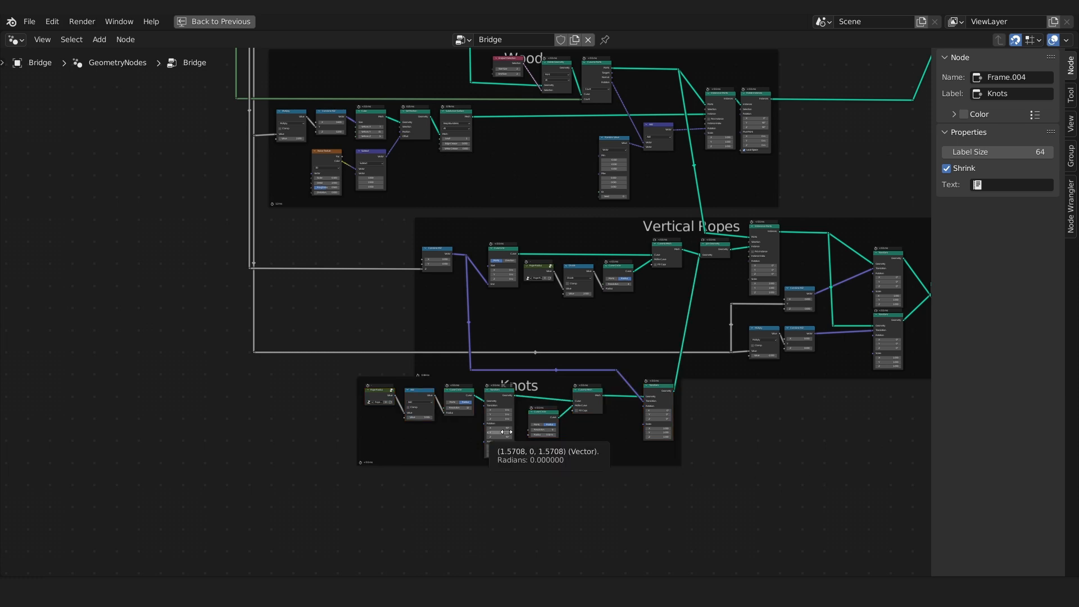
key("ctrl+space")
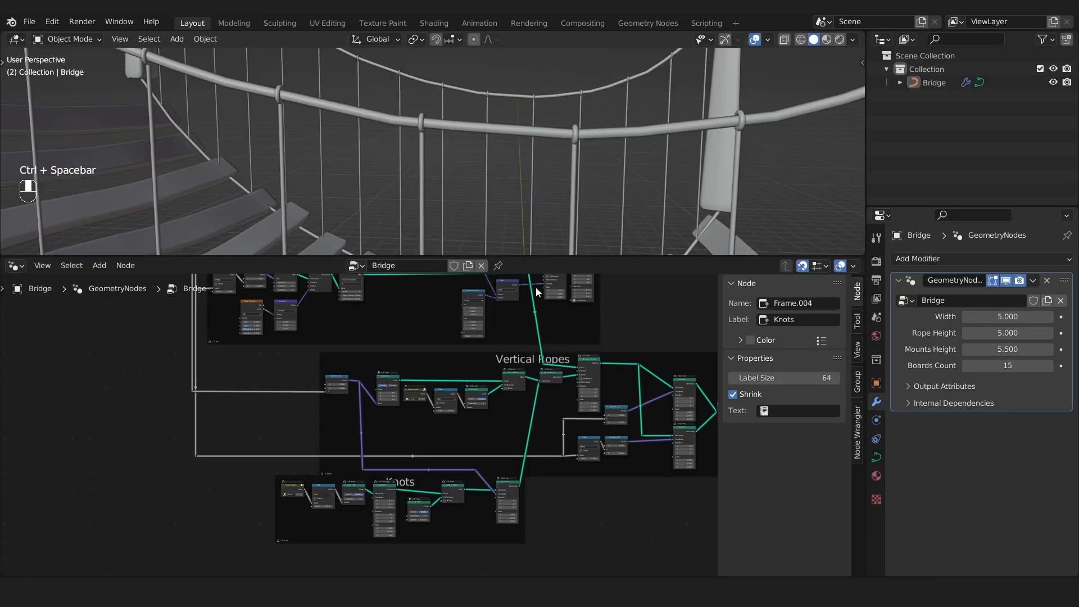
middle_click_drag(554, 134, 577, 141)
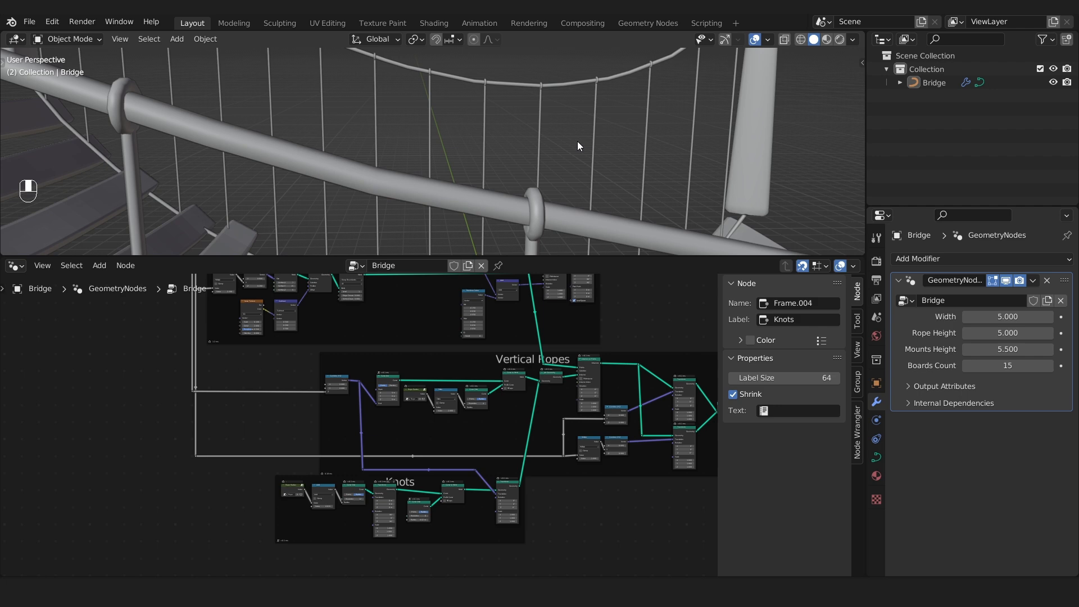